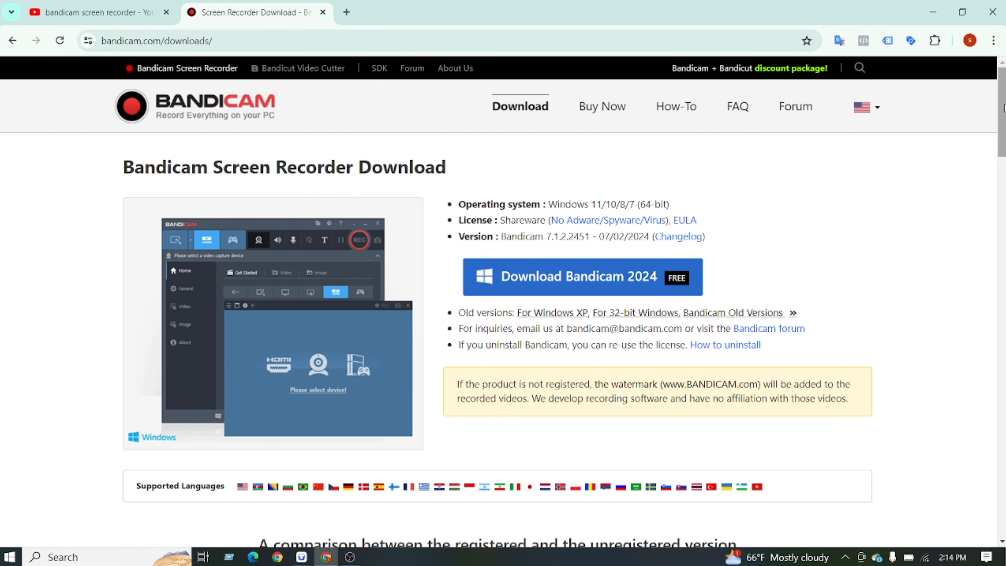
- Review the Bandicam Screen Recorder download page and download the free Bandicam 2024 installer
left_click_drag(1002, 106, 952, 434)
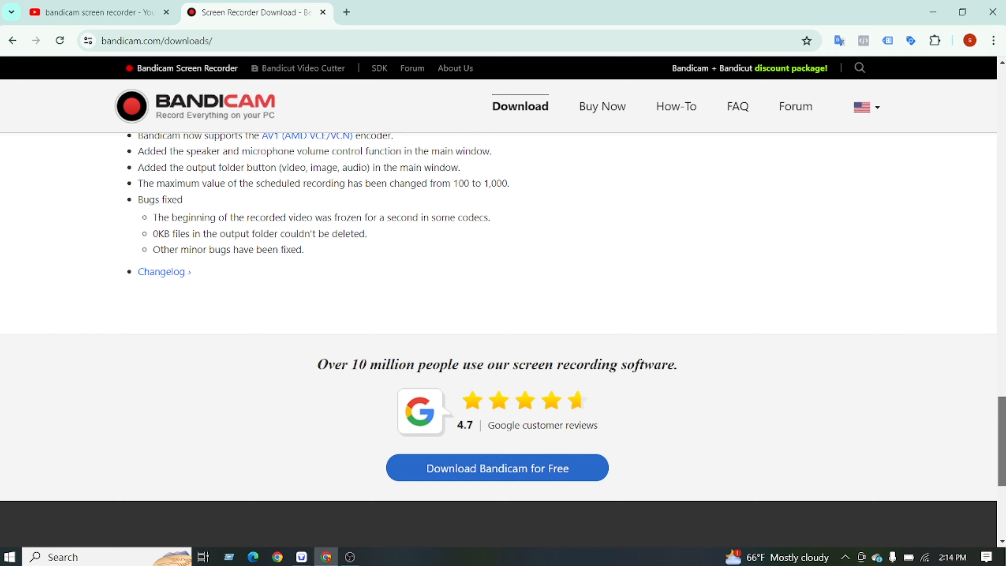
scroll(986, 194, "up", 20)
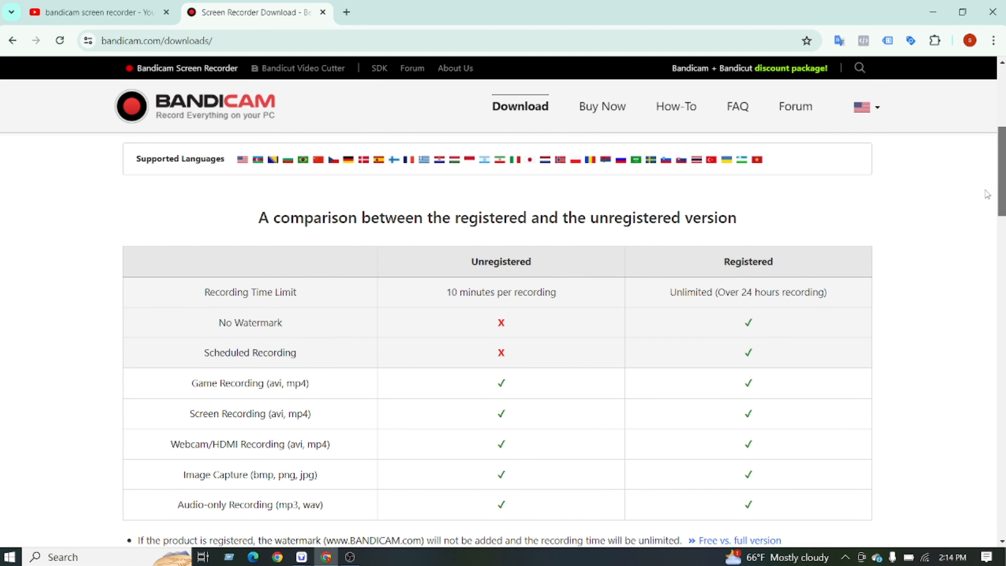
scroll(987, 194, "up", 8)
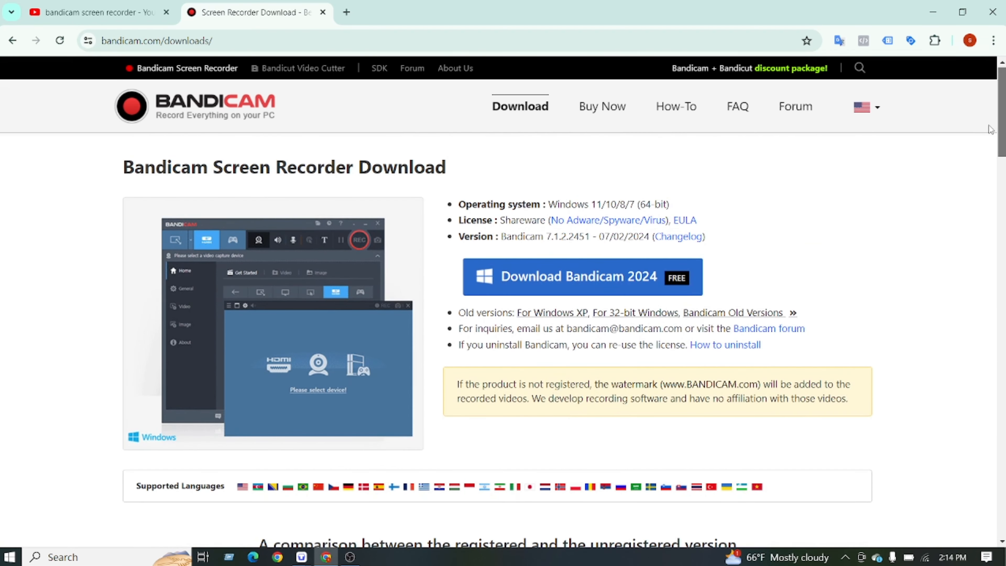
left_click(604, 289)
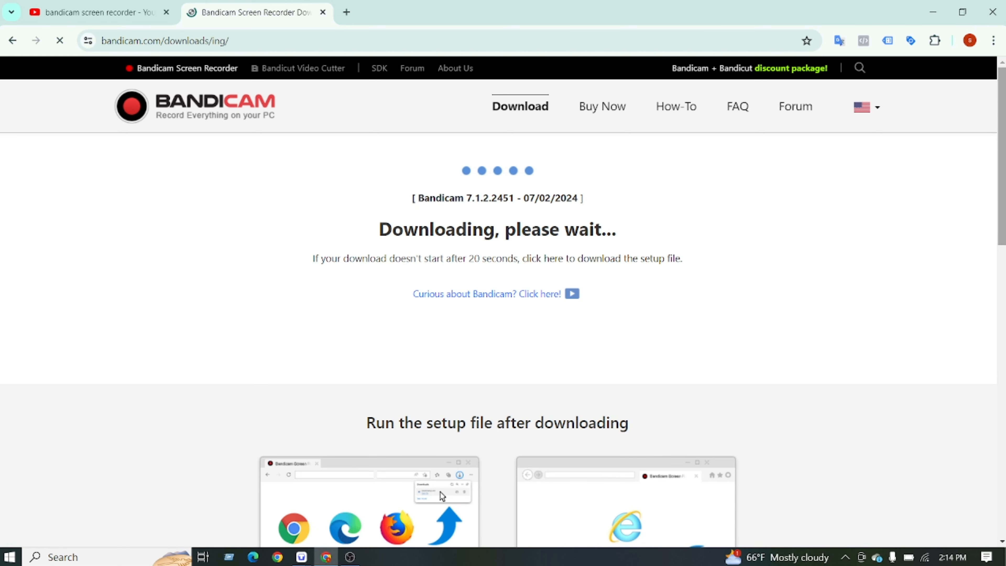
left_click_drag(1001, 90, 1001, 103)
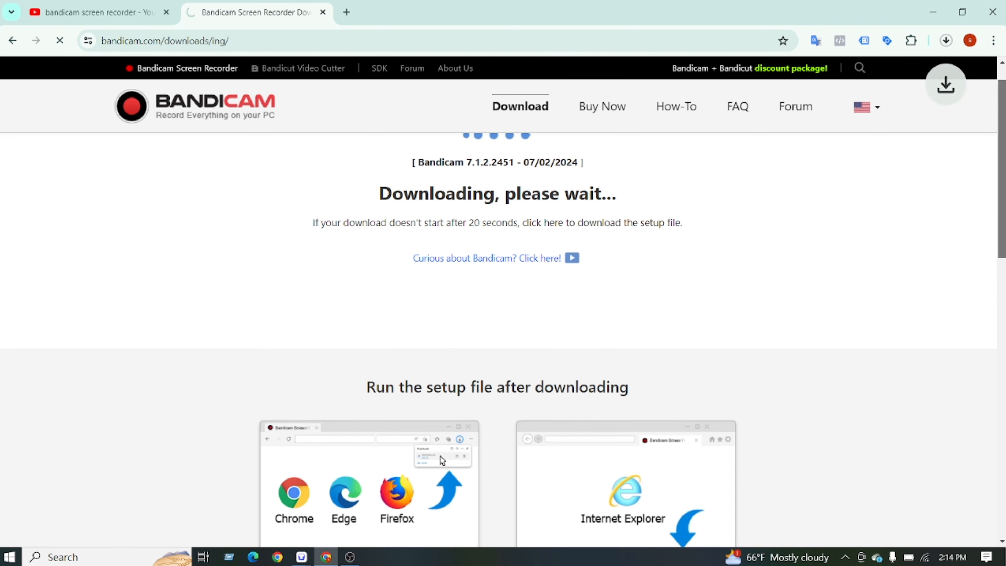
scroll(645, 530, "down", 3)
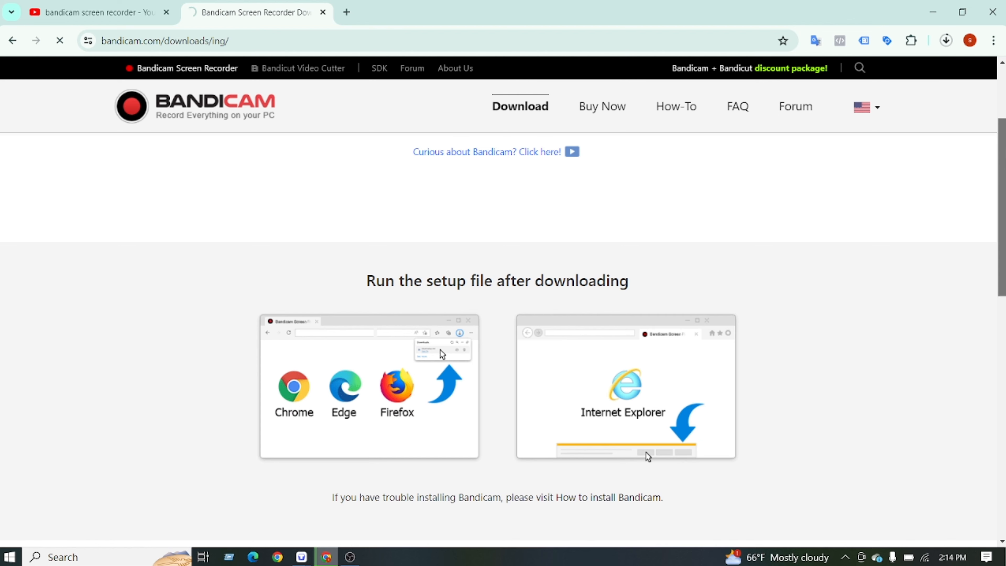
scroll(502, 333, "down", 1)
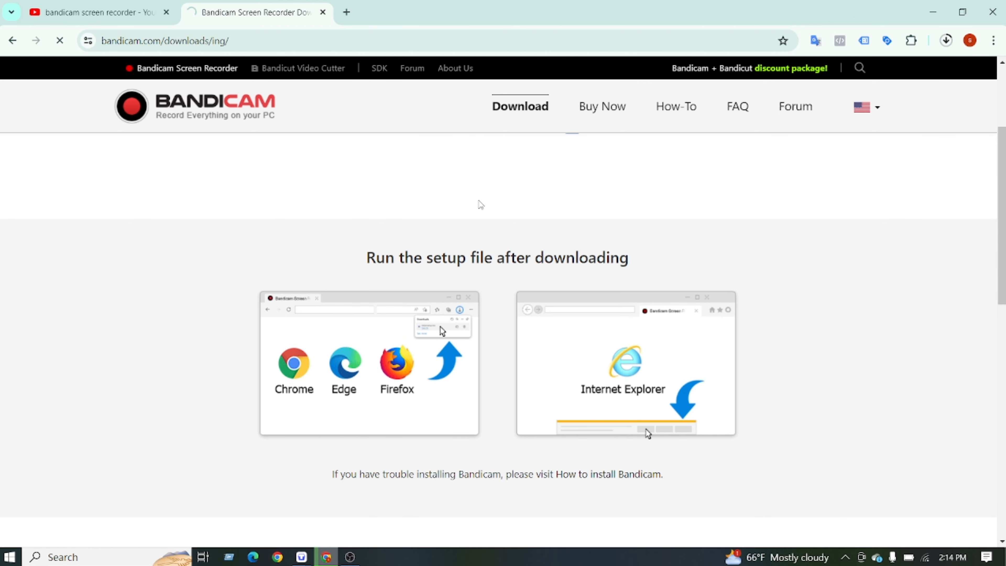
- Switch to File Explorer, open the Downloads folder and run the bdcamsetup installer
left_click(946, 41)
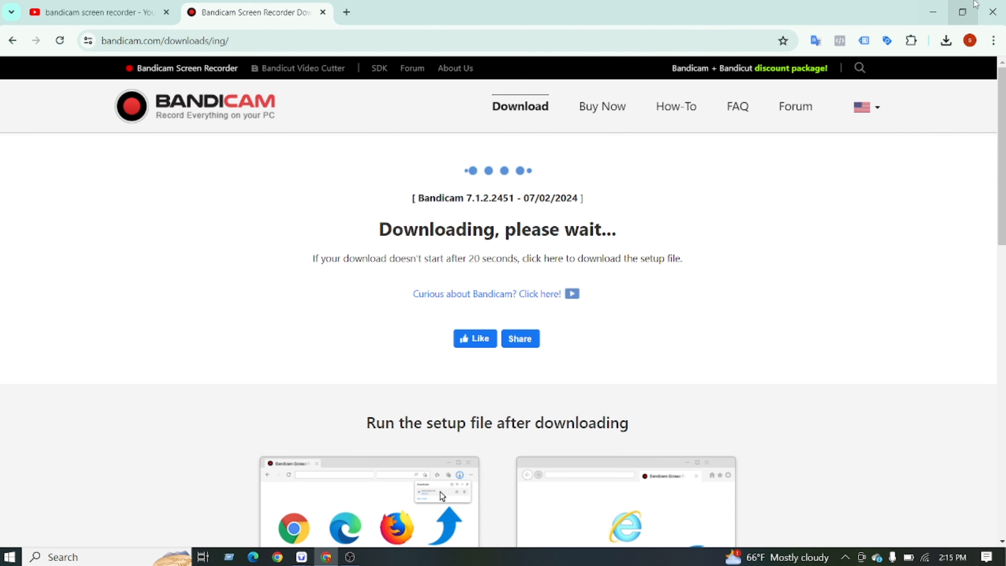
left_click(946, 41)
left_click(946, 43)
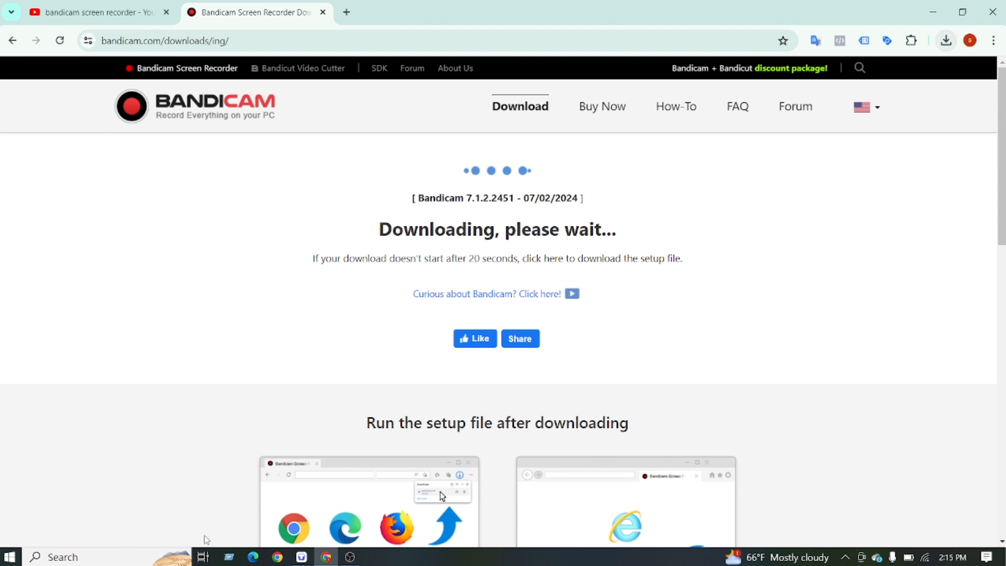
left_click(130, 556)
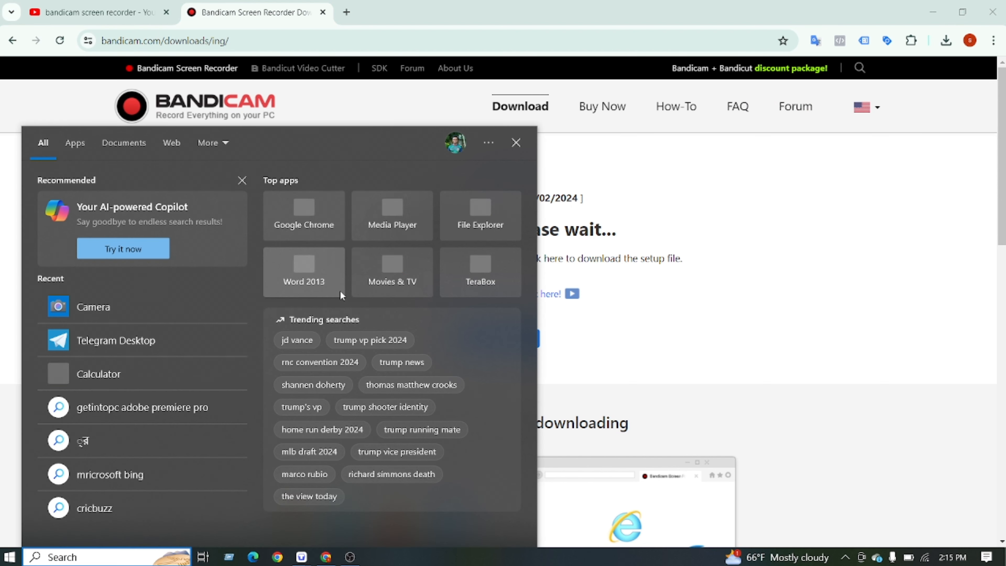
left_click(481, 232)
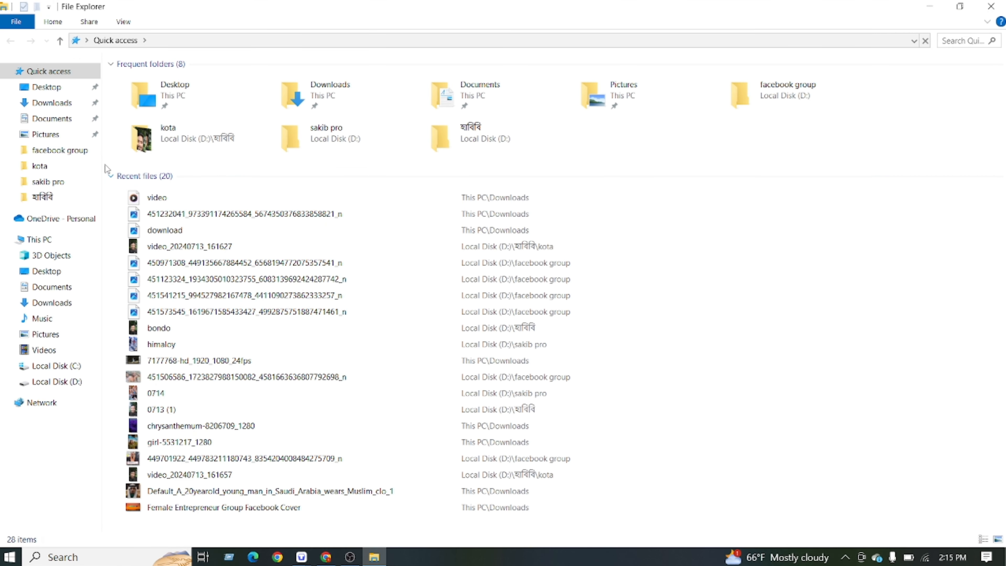
left_click(52, 104)
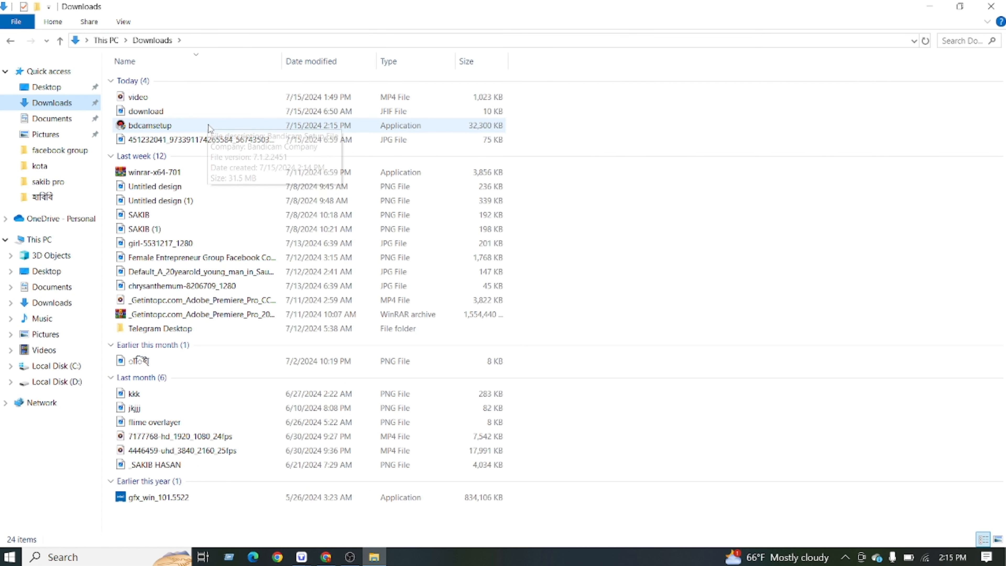
double_click(160, 126)
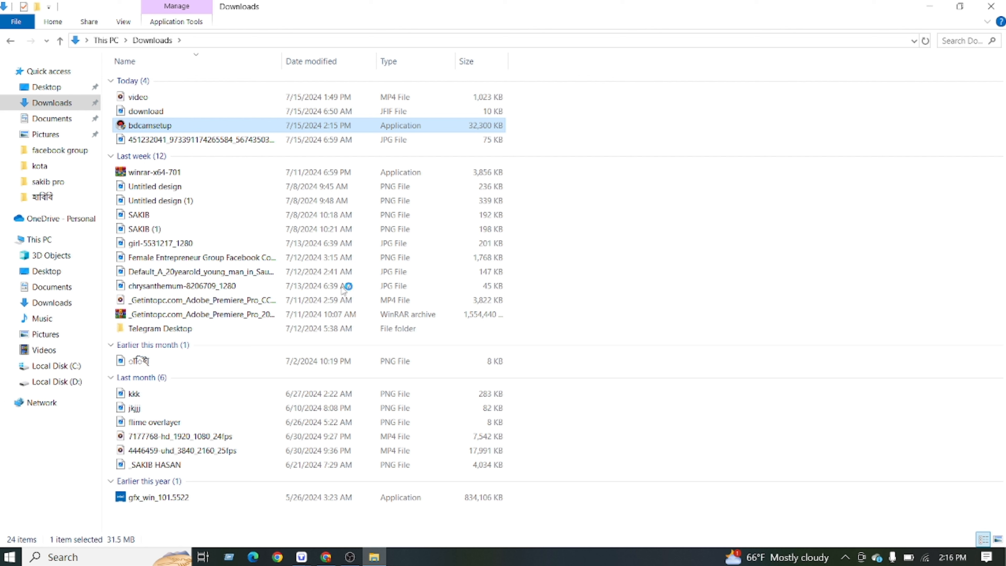
left_click_drag(342, 287, 451, 231)
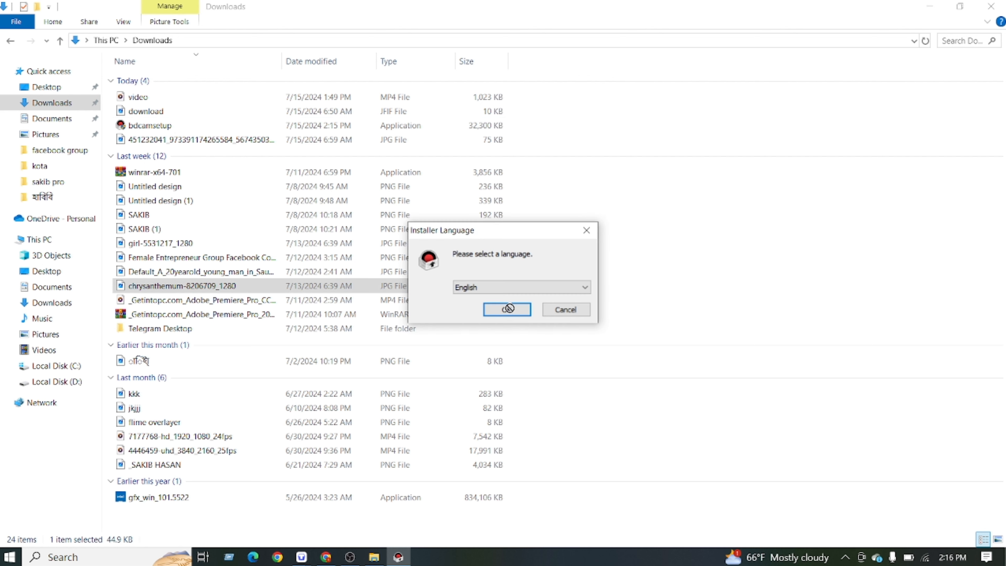
- Install Bandicam 2024 in English, accepting the license agreement, and finish setup with Run Bandicam 2024 enabled
left_click(506, 309)
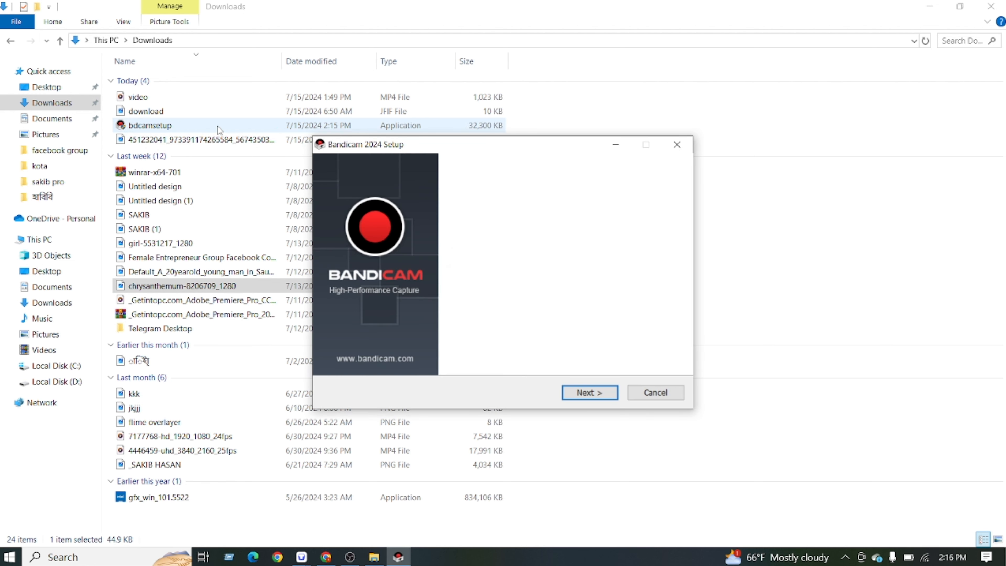
left_click(590, 392)
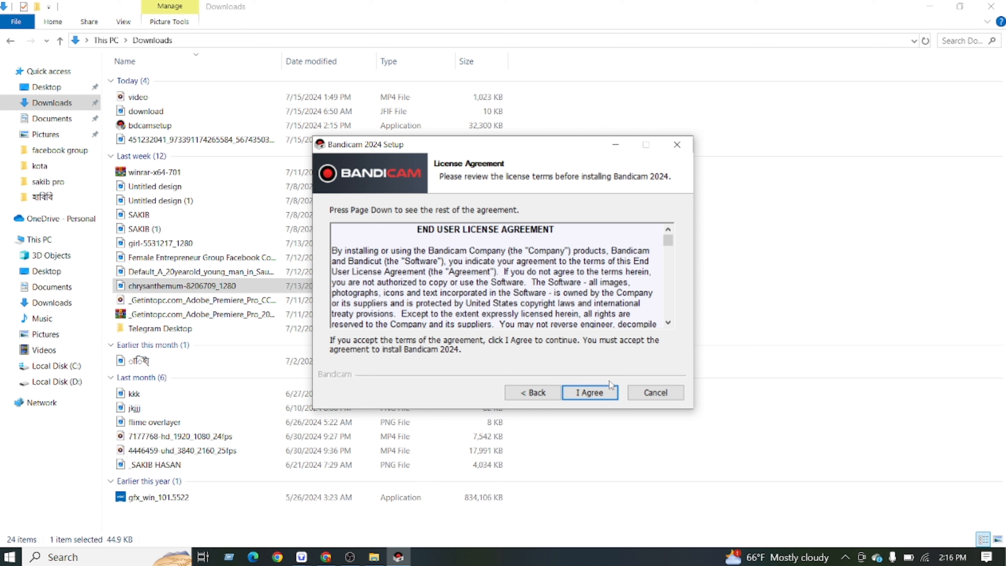
left_click_drag(669, 238, 666, 344)
left_click(594, 397)
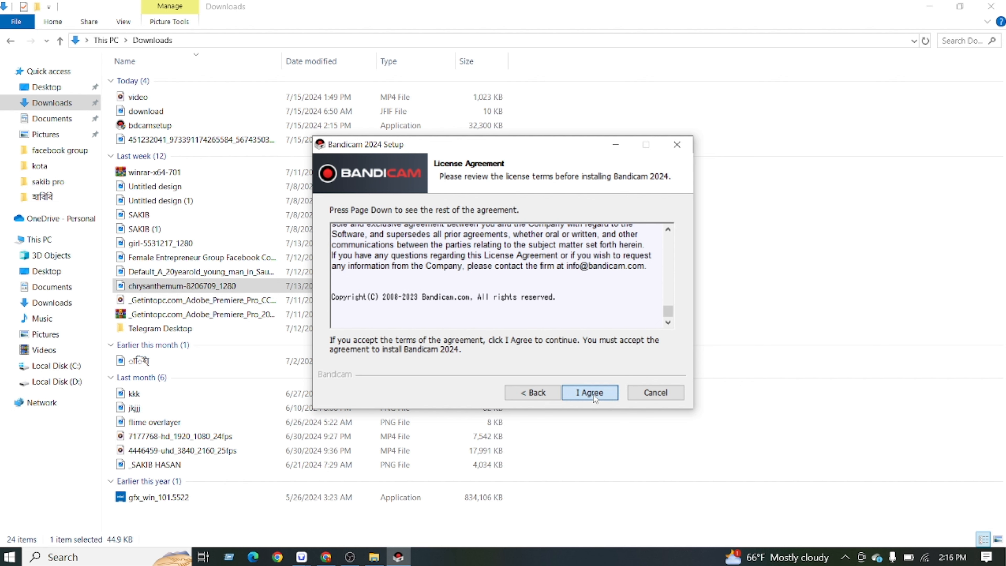
left_click(594, 397)
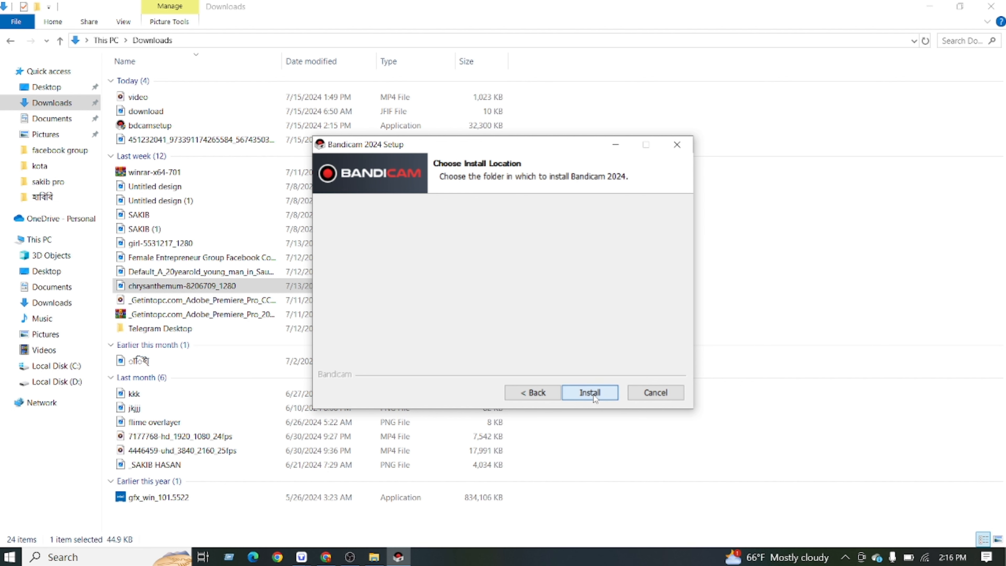
left_click(594, 397)
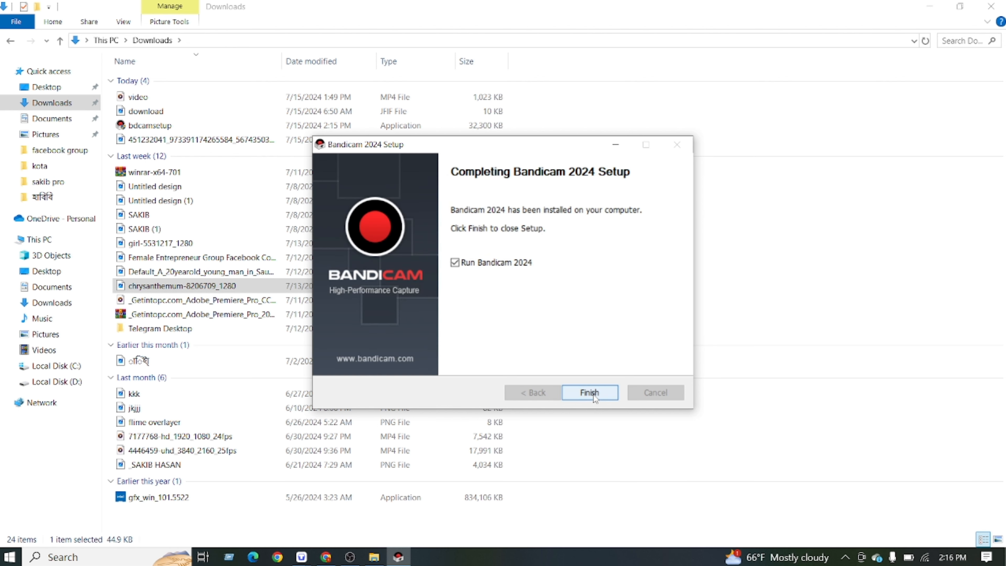
left_click(590, 392)
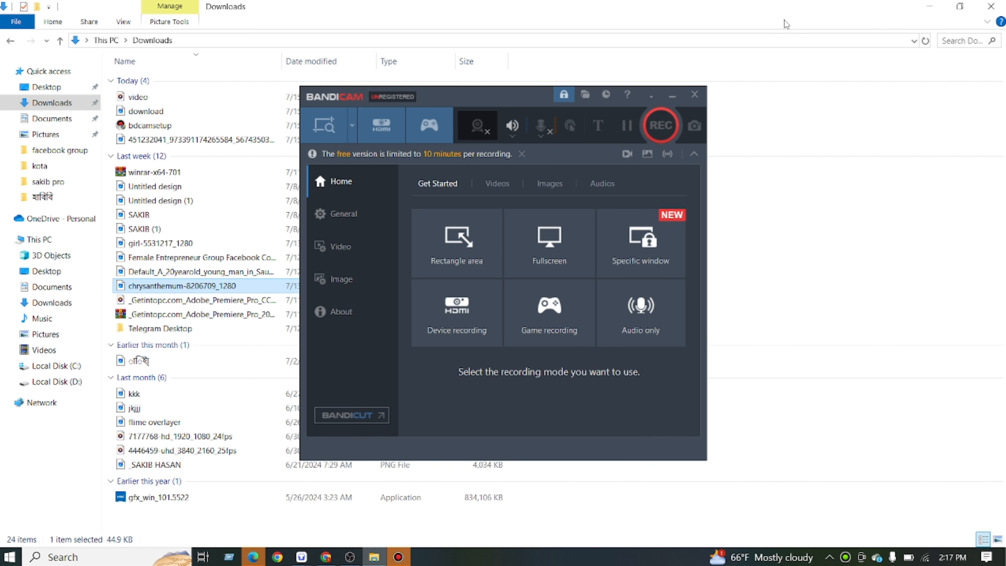
- Minimize all open windows and open Bandicam from its desktop shortcut
left_click(673, 95)
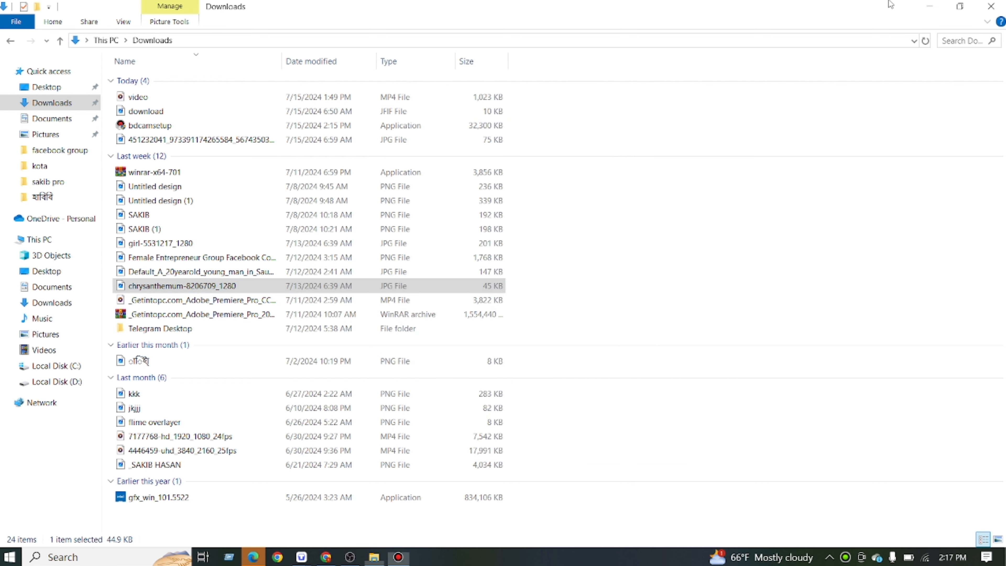
left_click(924, 5)
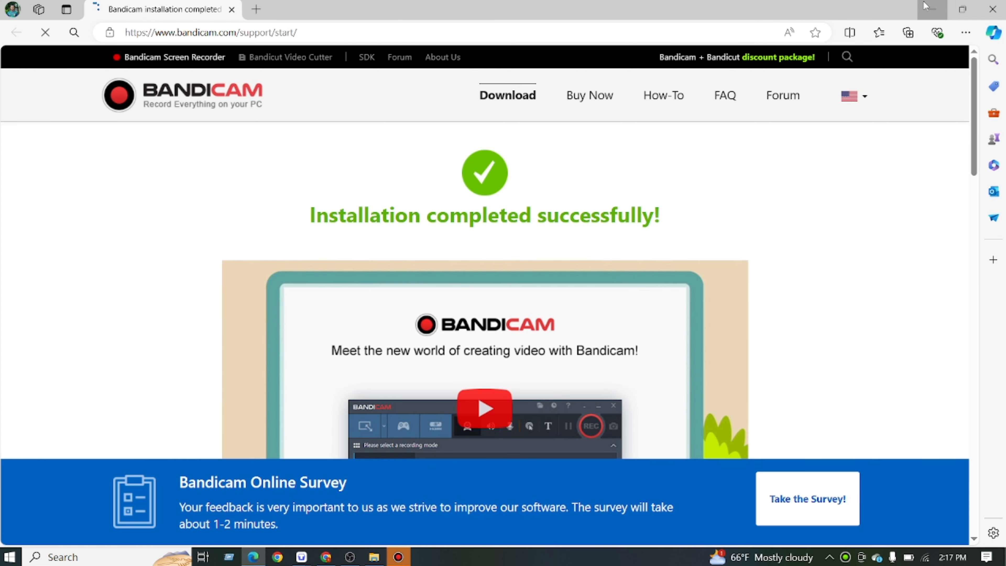
left_click(925, 6)
left_click(925, 5)
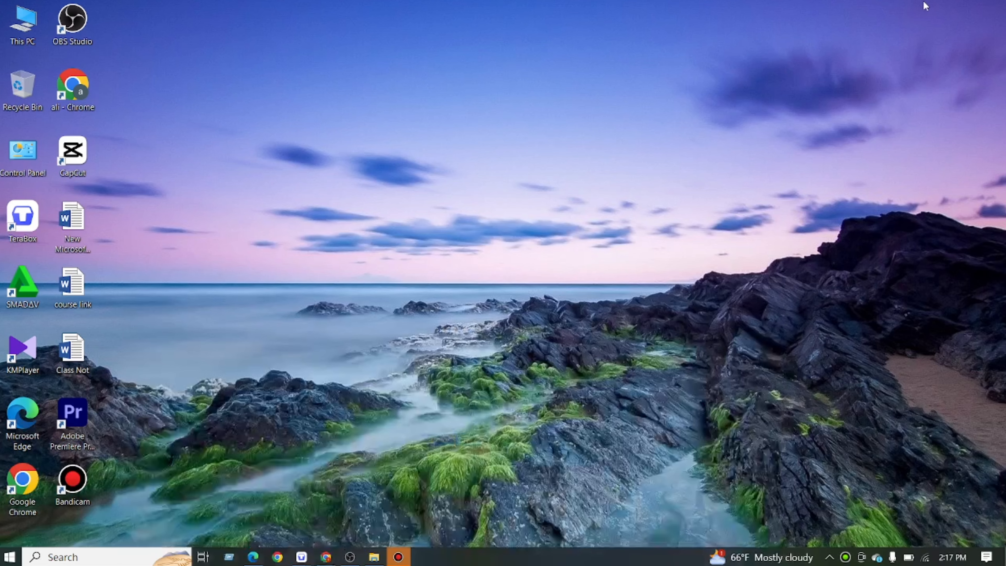
double_click(71, 488)
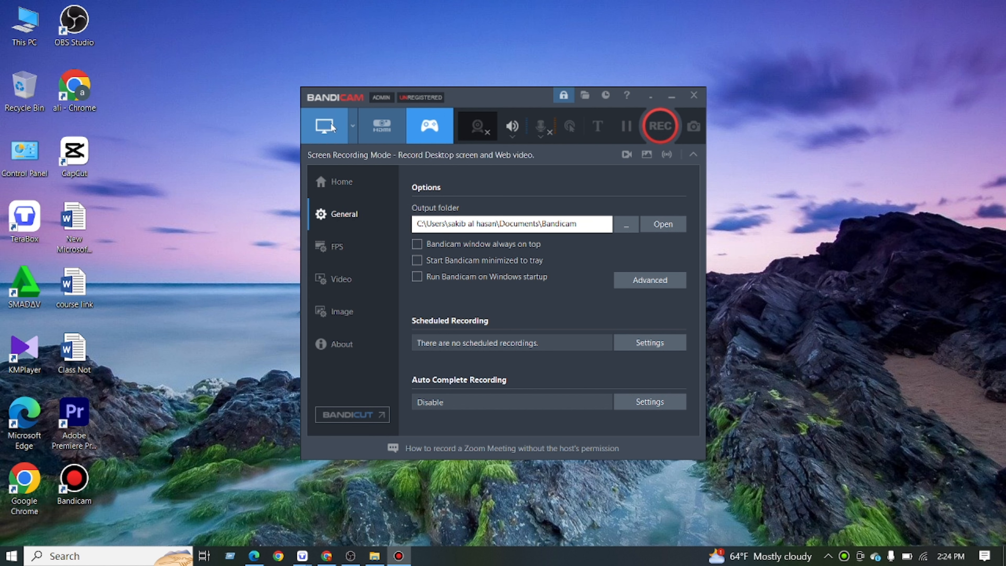
- Switch Bandicam to screen recording mode and show its fullscreen recording options on the Home page
left_click(322, 126)
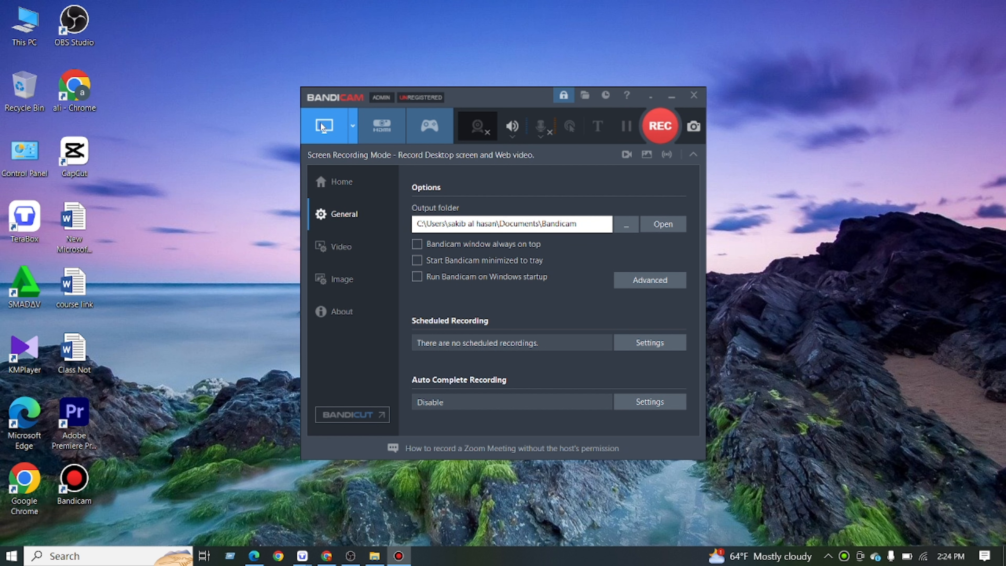
left_click(344, 183)
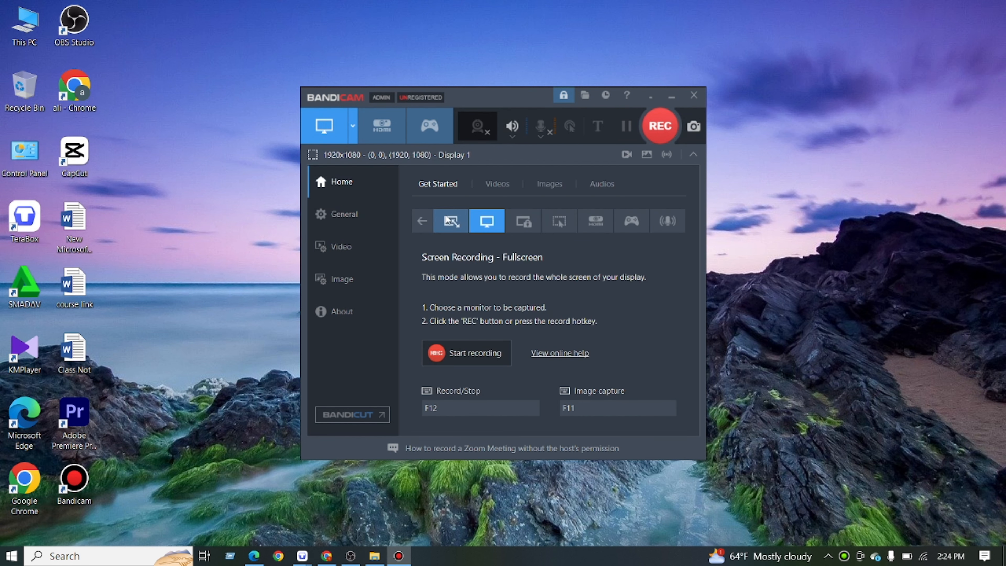
- Try the rectangle area recording mode on the desktop and return to fullscreen recording
left_click(458, 228)
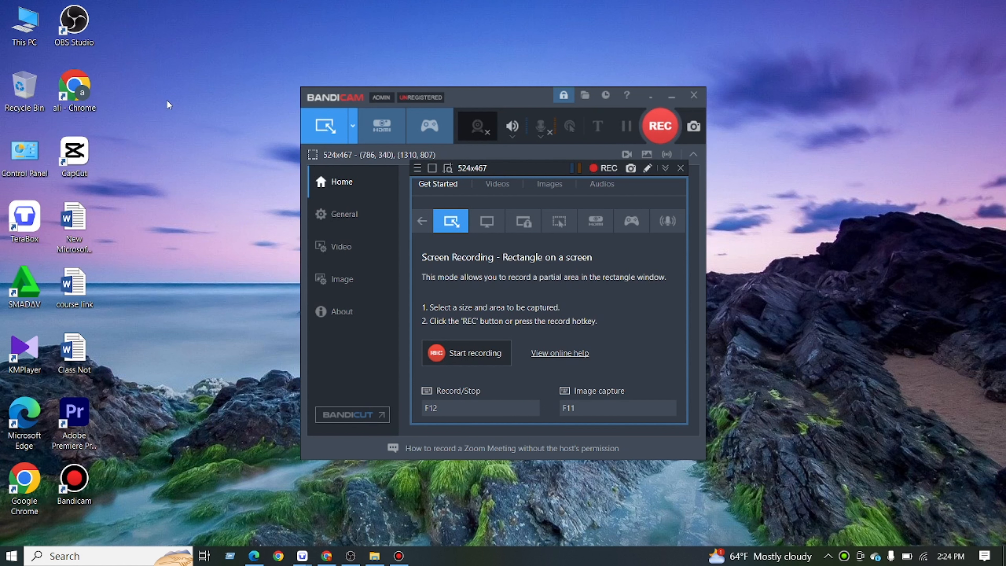
left_click_drag(170, 116, 304, 202)
left_click_drag(126, 186, 296, 273)
left_click(487, 221)
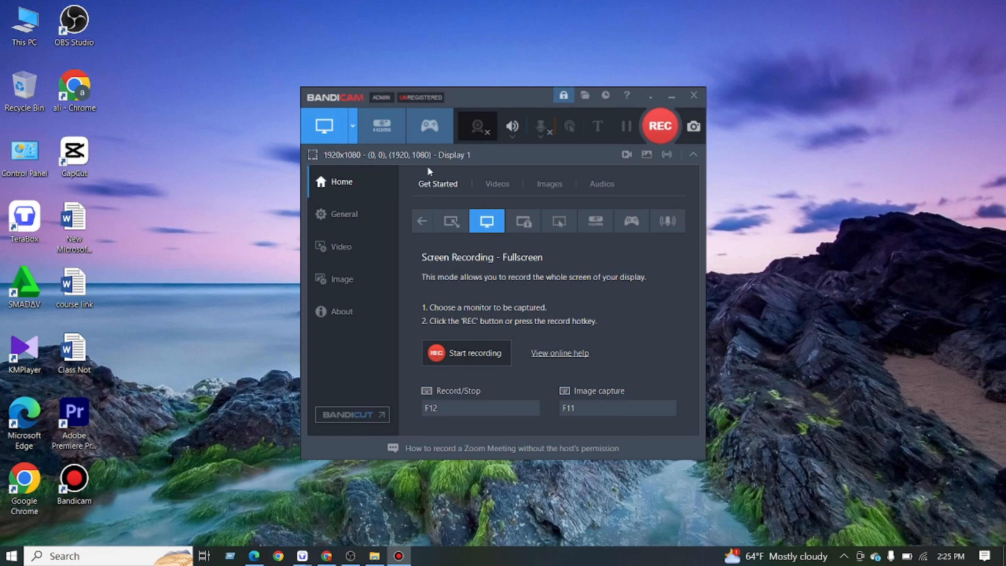
- Switch to device recording, examine the available devices and formats in Device Selection, and close the dialog
left_click(376, 135)
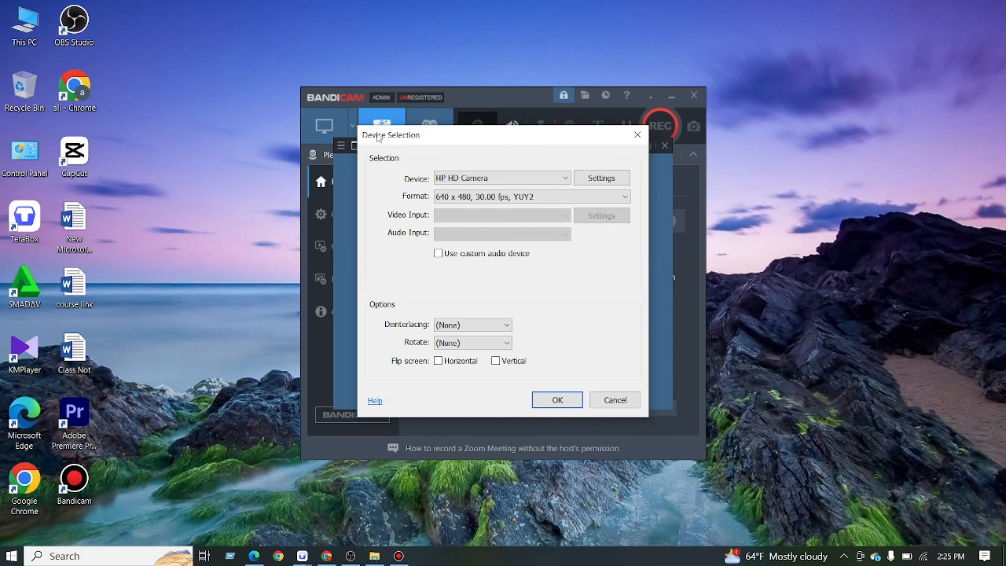
left_click(514, 178)
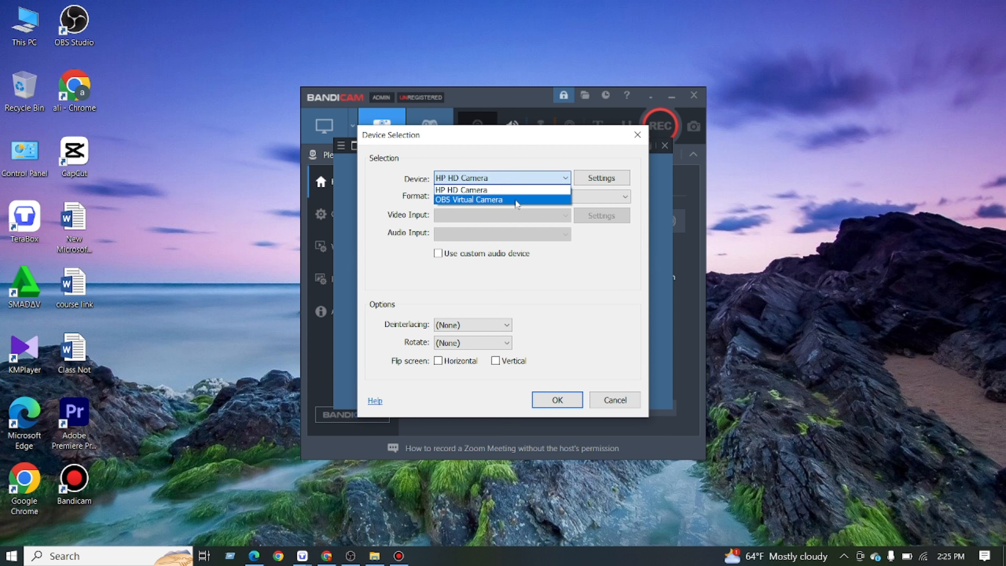
left_click(501, 157)
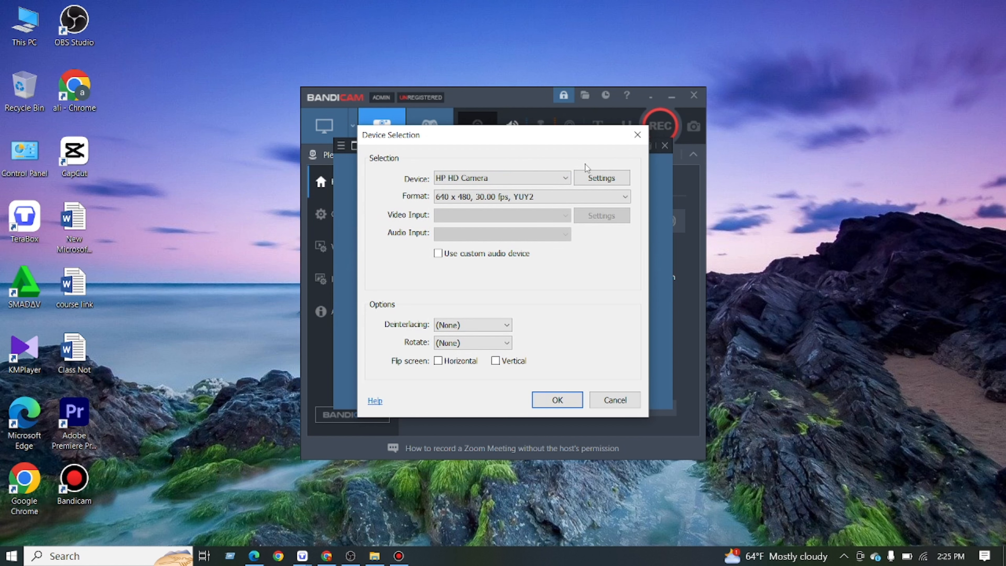
left_click(553, 197)
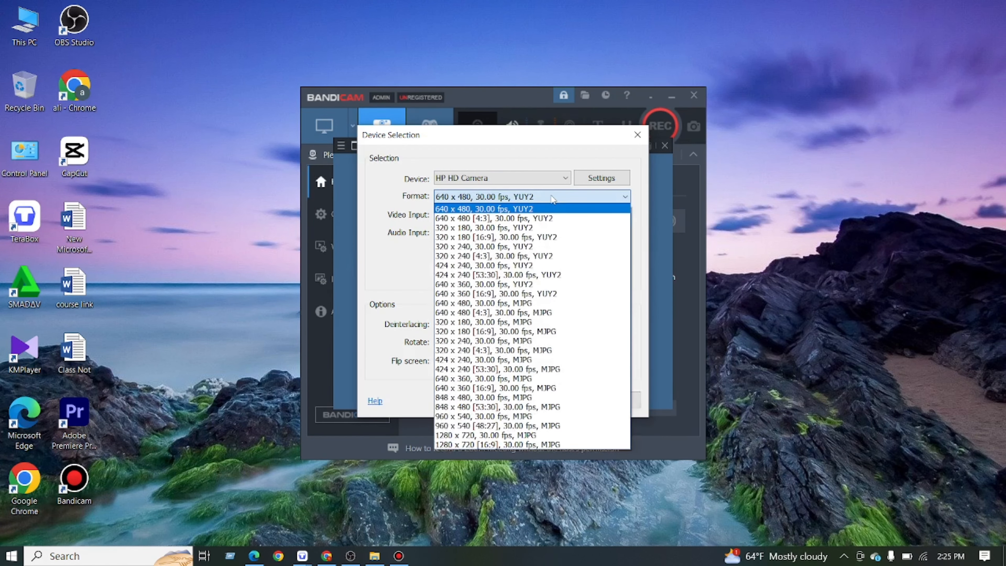
left_click(380, 279)
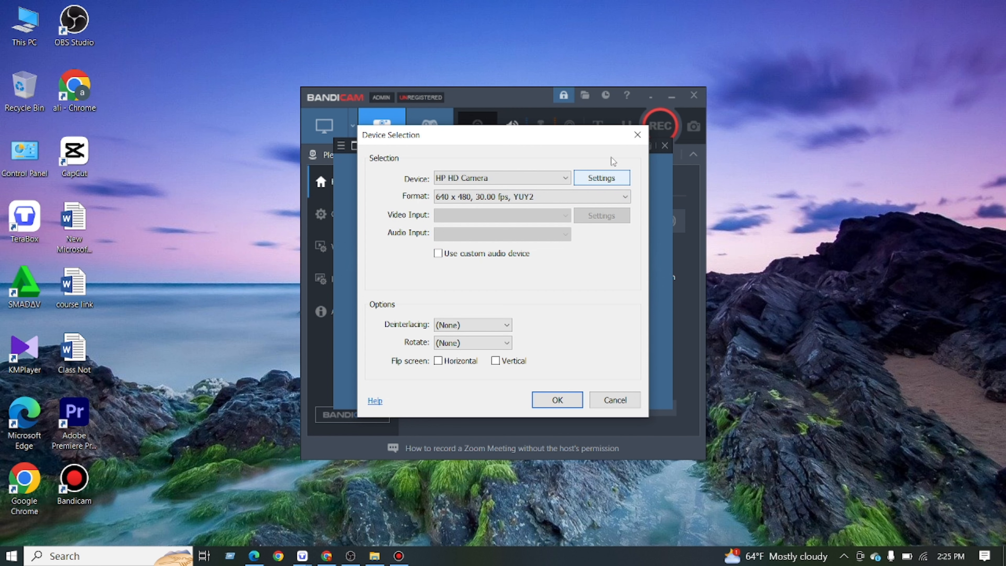
left_click(637, 136)
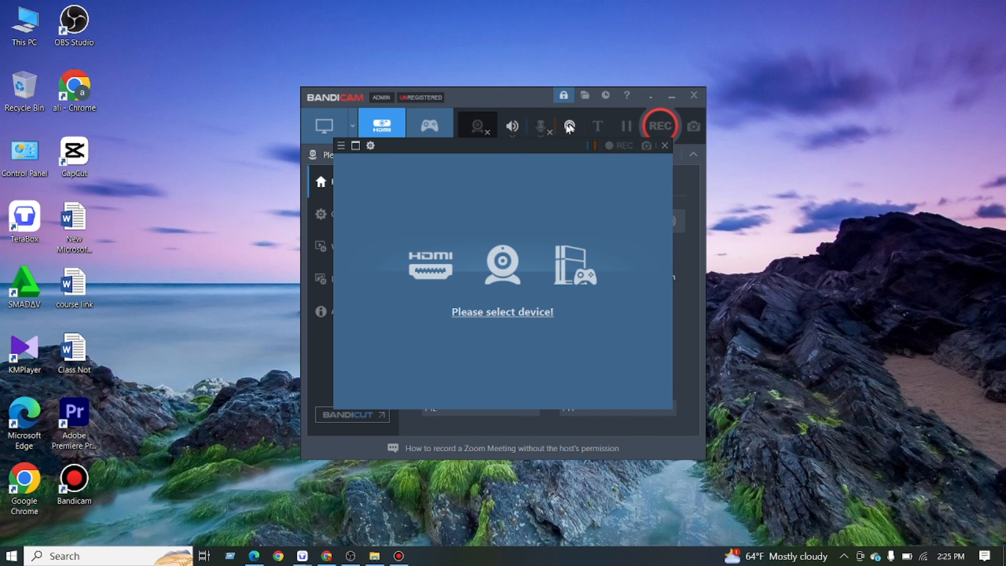
- Open the mouse effect settings, show the mouse cursor in recordings, and set the cursor size to 150%
left_click(568, 128)
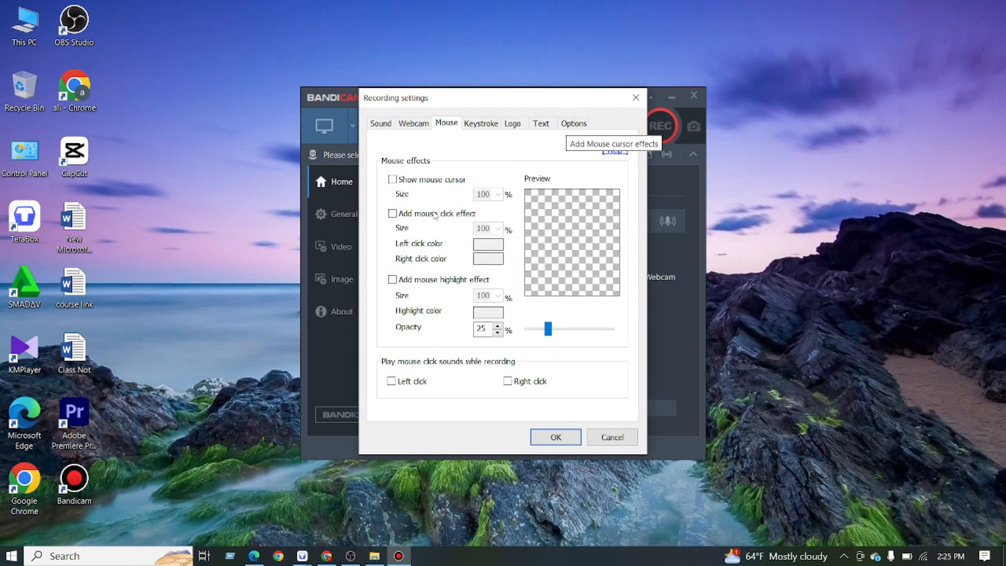
left_click(392, 179)
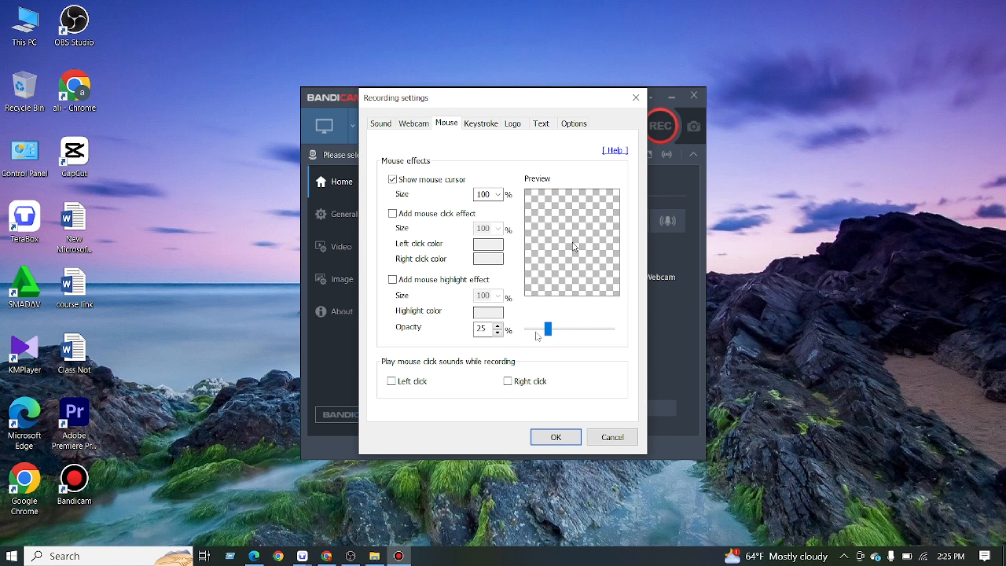
left_click(564, 329)
left_click_drag(565, 331, 548, 331)
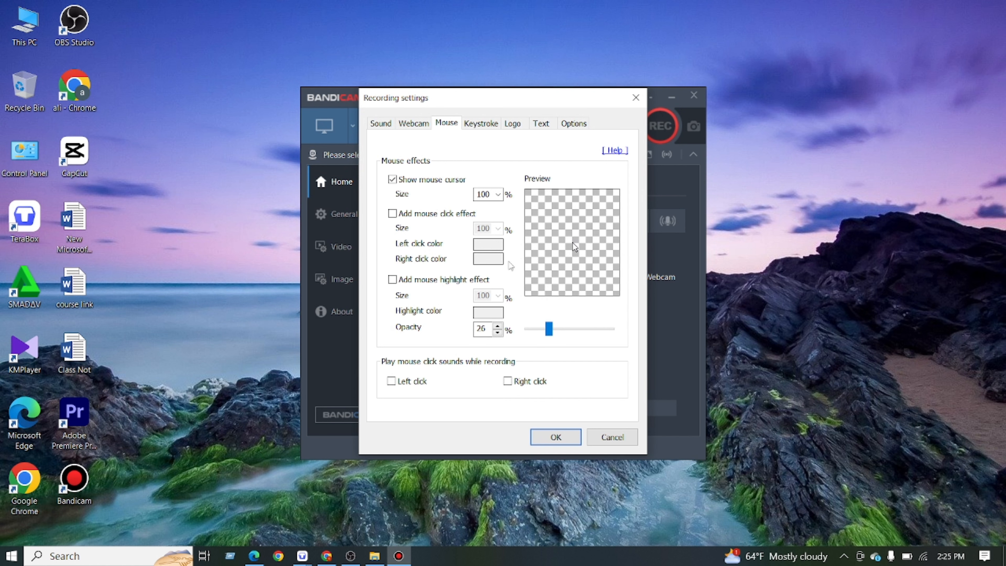
left_click(498, 194)
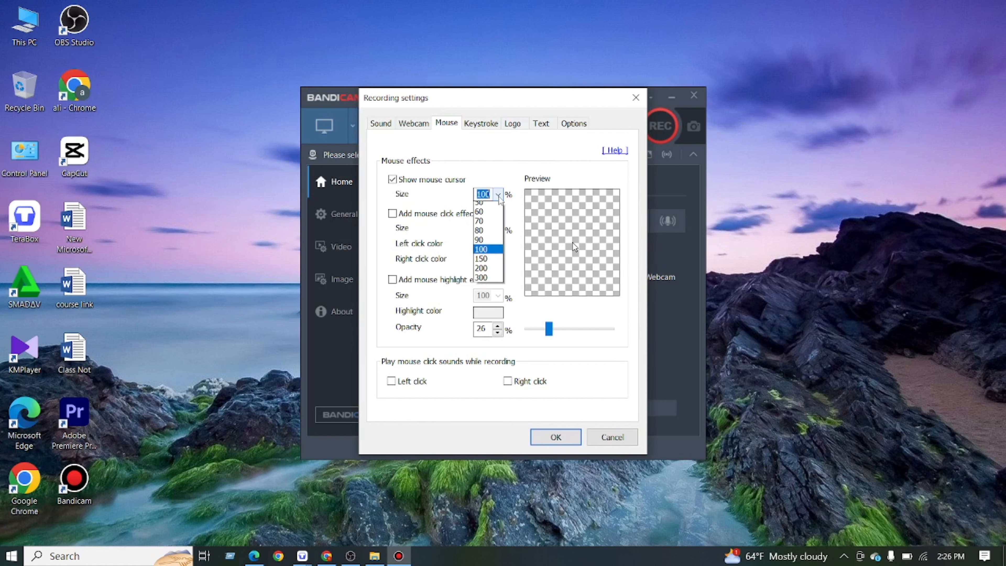
left_click(482, 273)
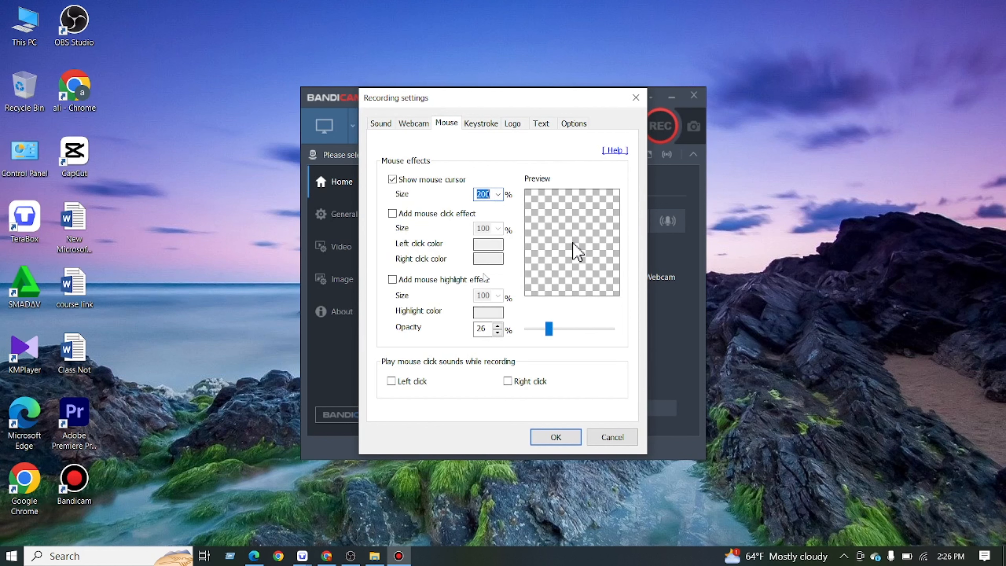
left_click(498, 194)
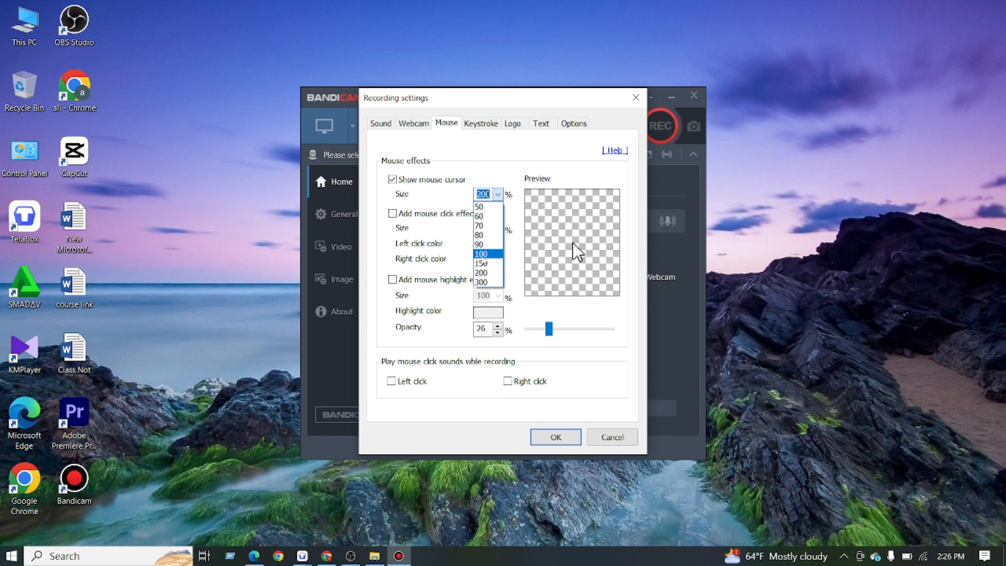
left_click(488, 263)
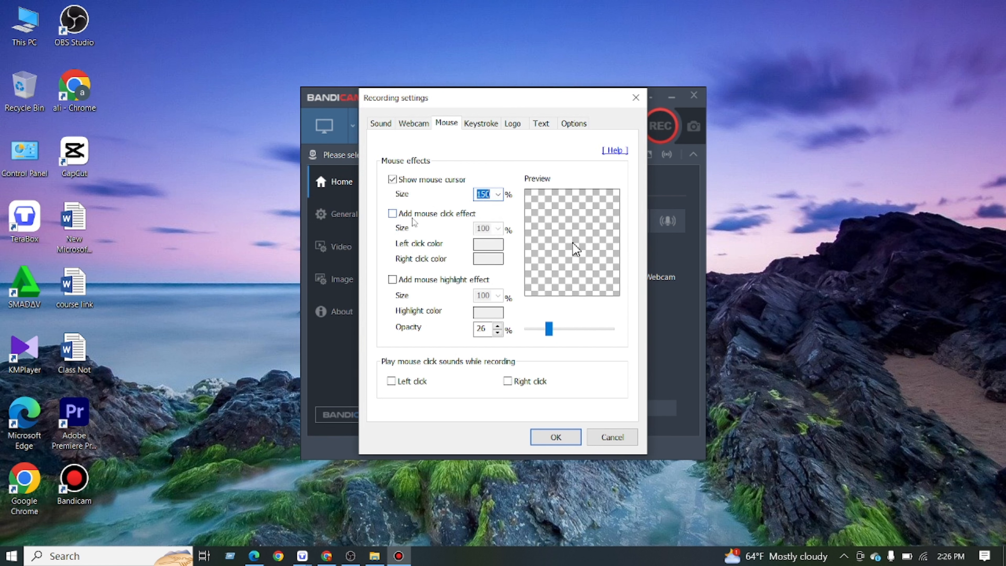
- Add the mouse click effect and check its left and right click color choices without changing them
left_click(392, 216)
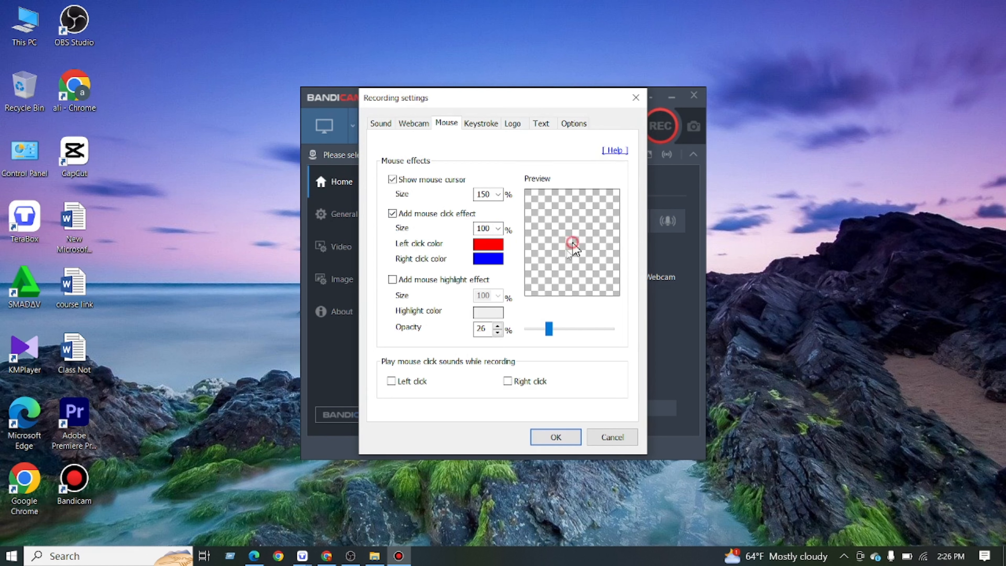
left_click(487, 248)
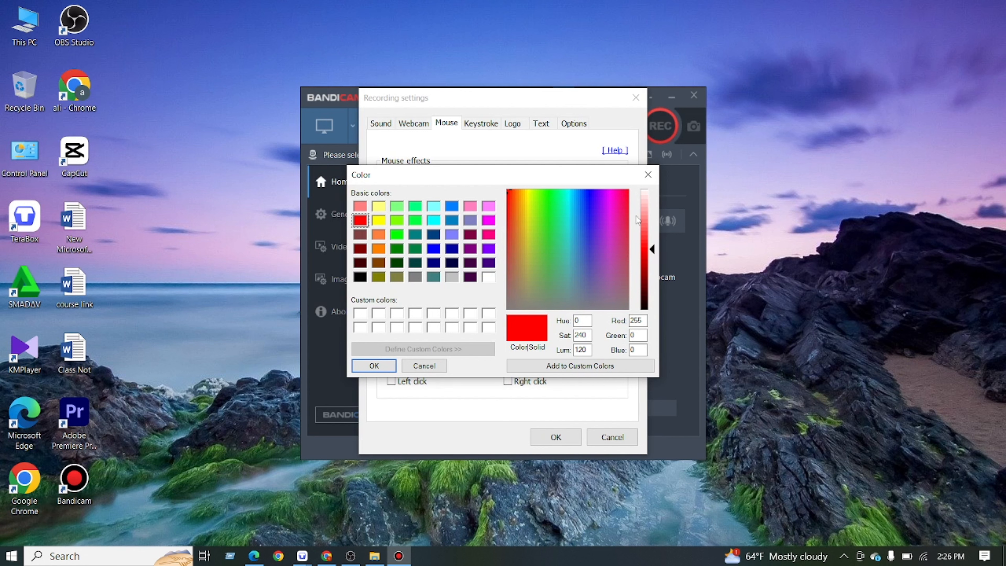
left_click(648, 175)
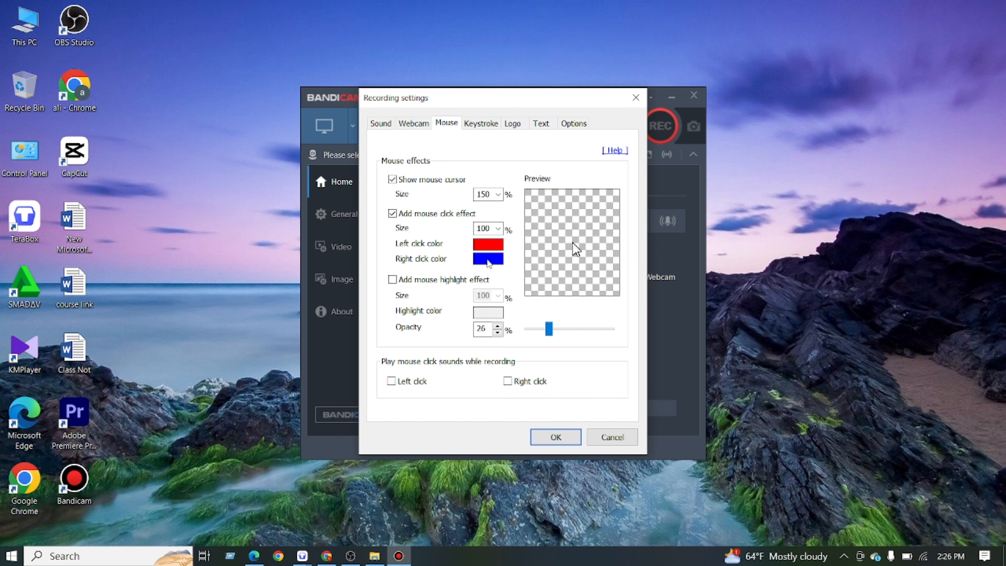
left_click(488, 261)
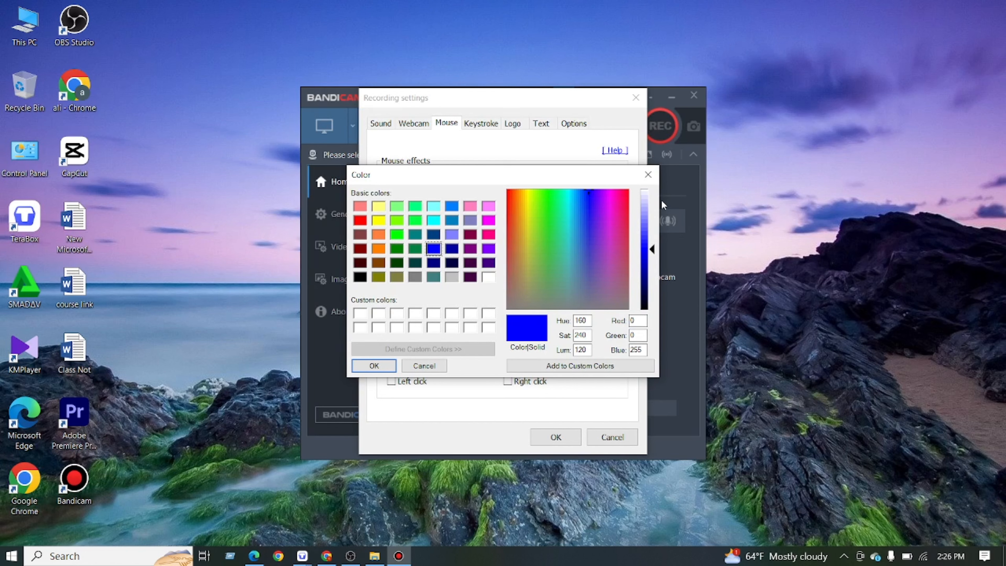
left_click(655, 179)
- Add the mouse highlight effect at 90% size with a stronger opacity, and turn on the left click sound
left_click(392, 280)
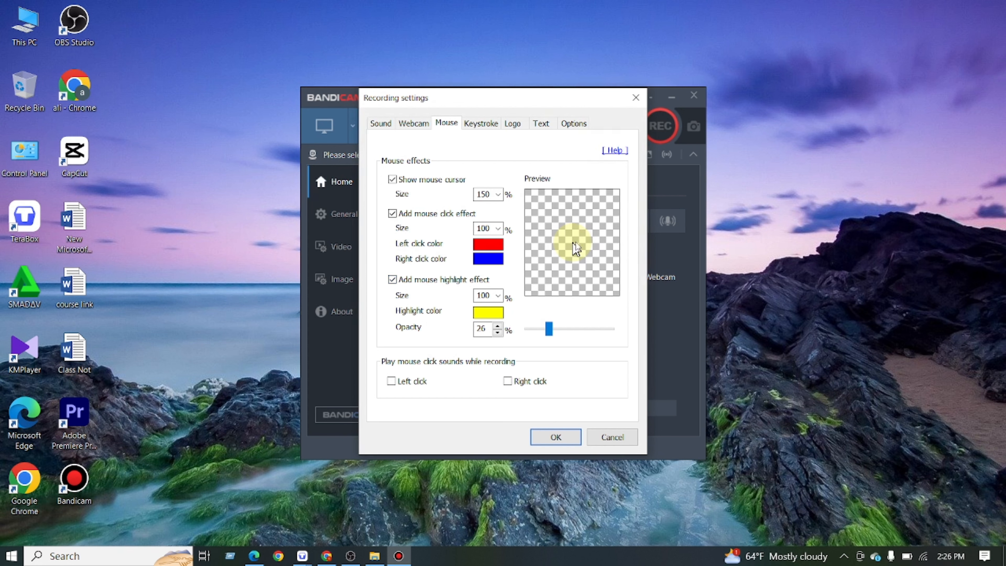
mouse_move(548, 328)
left_mouse_down()
mouse_move(537, 329)
mouse_move(569, 329)
left_mouse_up()
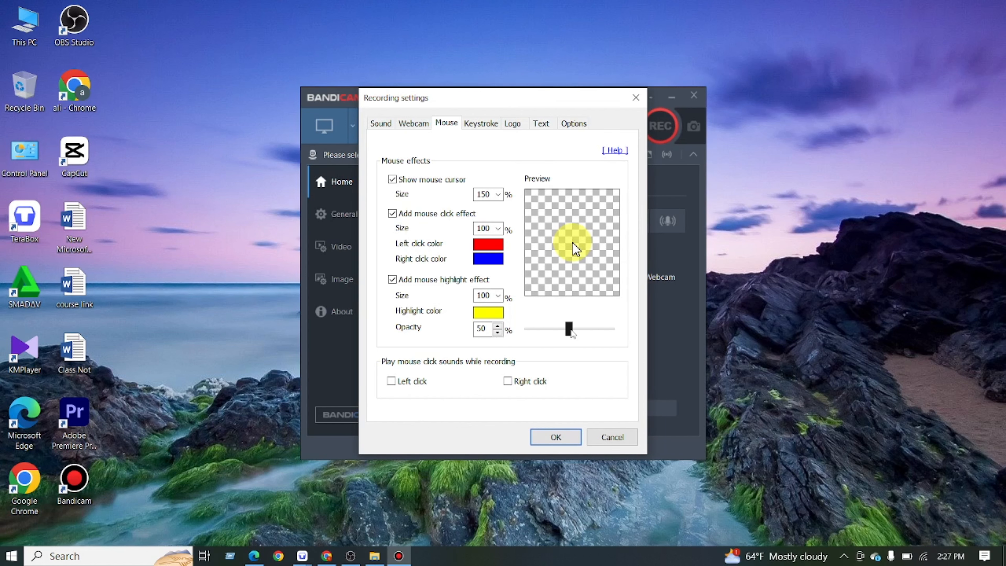
left_click(561, 329)
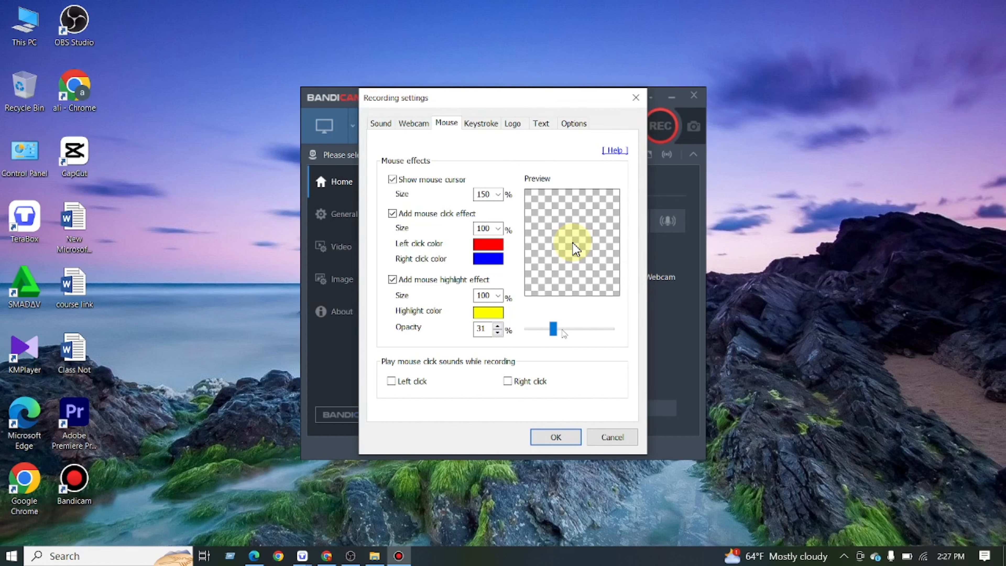
left_click(498, 295)
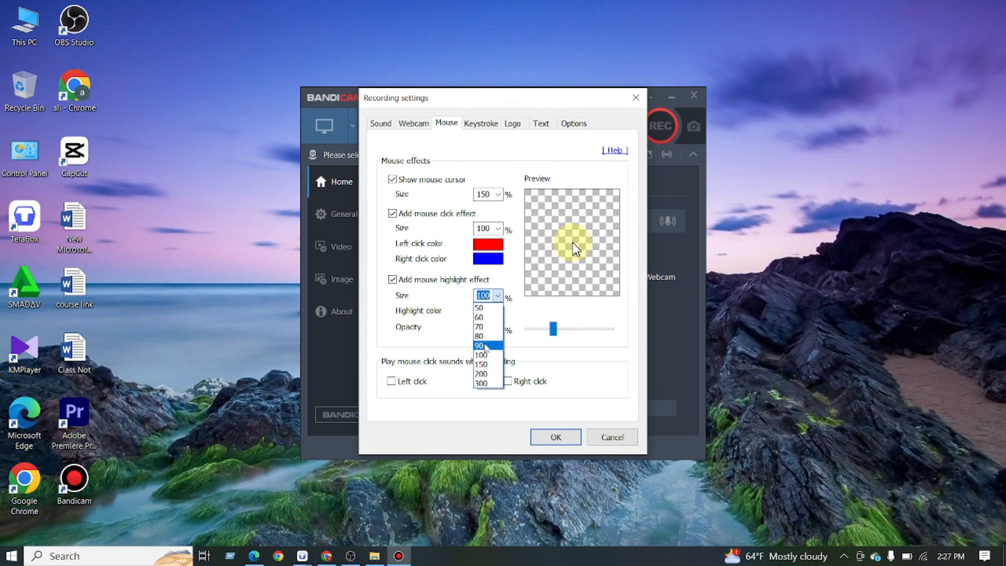
left_click(485, 345)
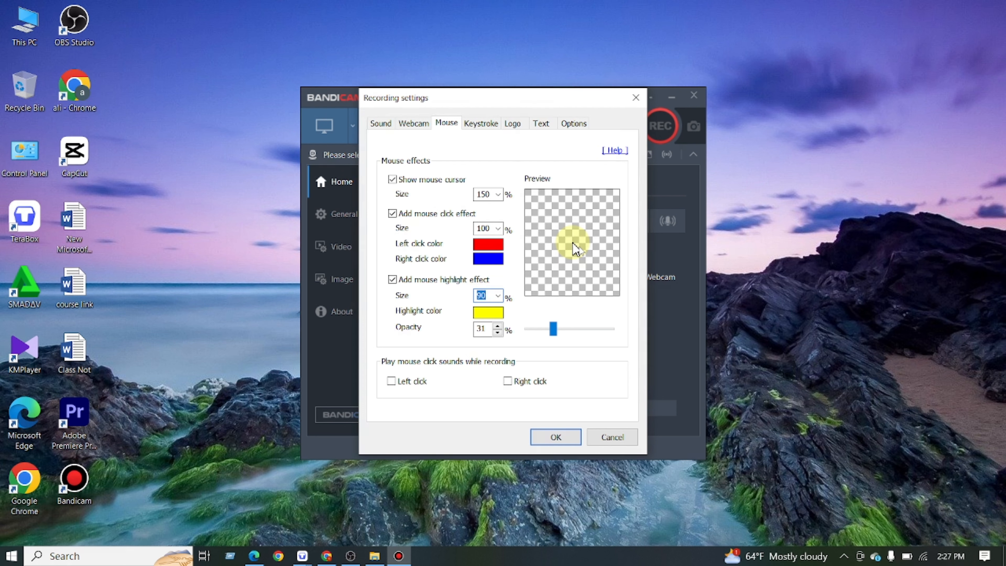
left_click_drag(554, 328, 561, 334)
left_click(392, 381)
- Review the webcam, sound, keystroke, logo and text recording settings, and accept the recording settings
left_click(411, 127)
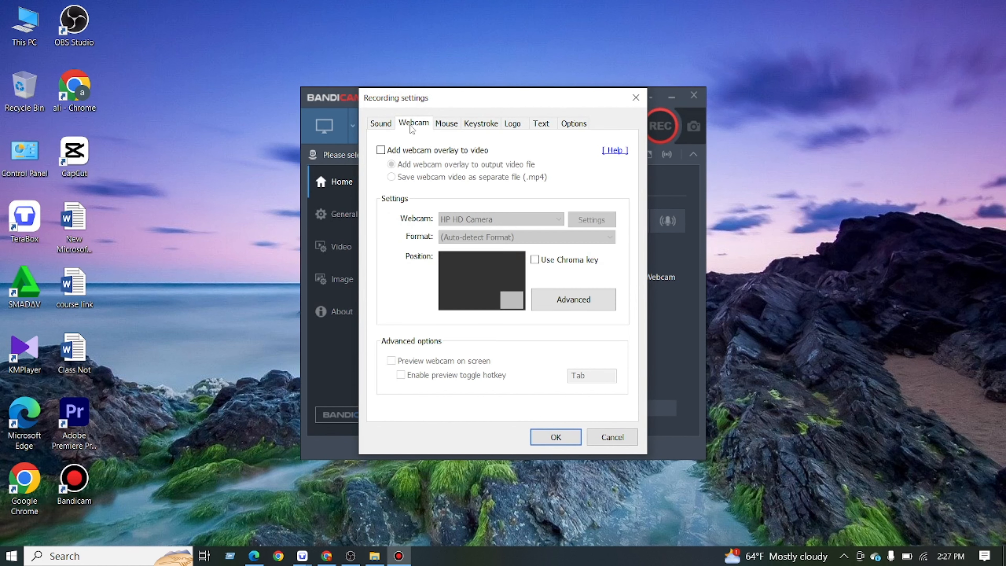
left_click(384, 126)
left_click(448, 126)
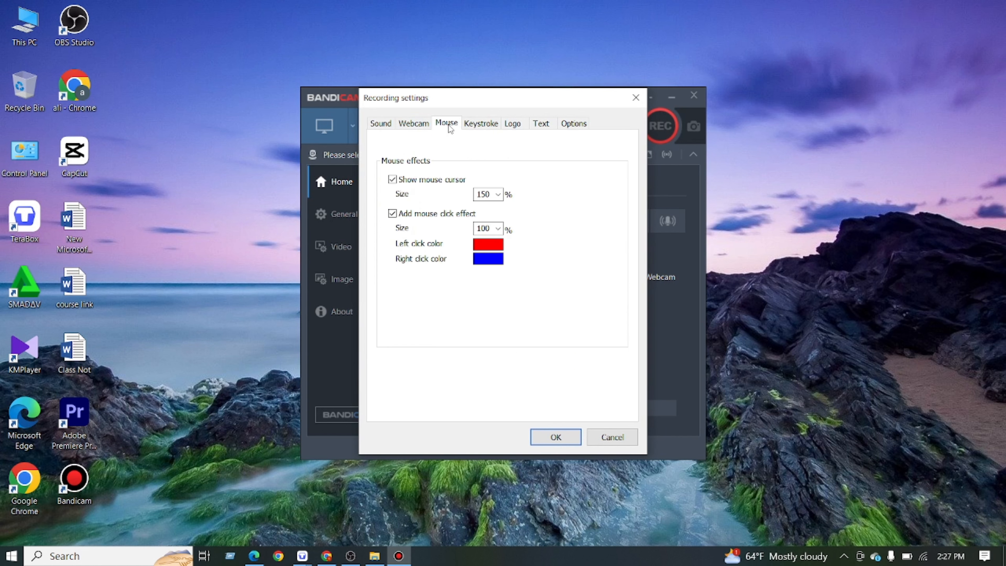
left_click(480, 126)
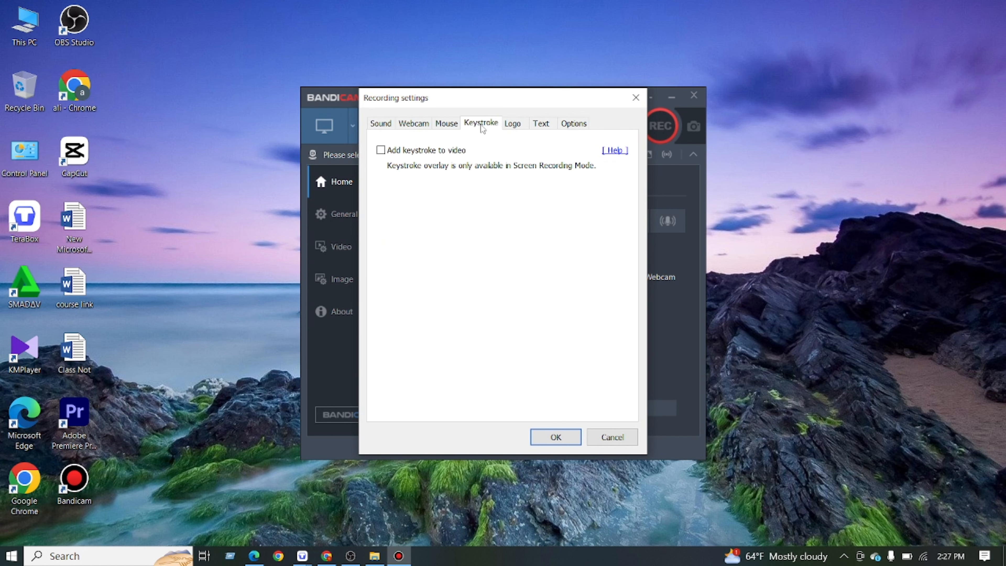
left_click(512, 127)
left_click(545, 128)
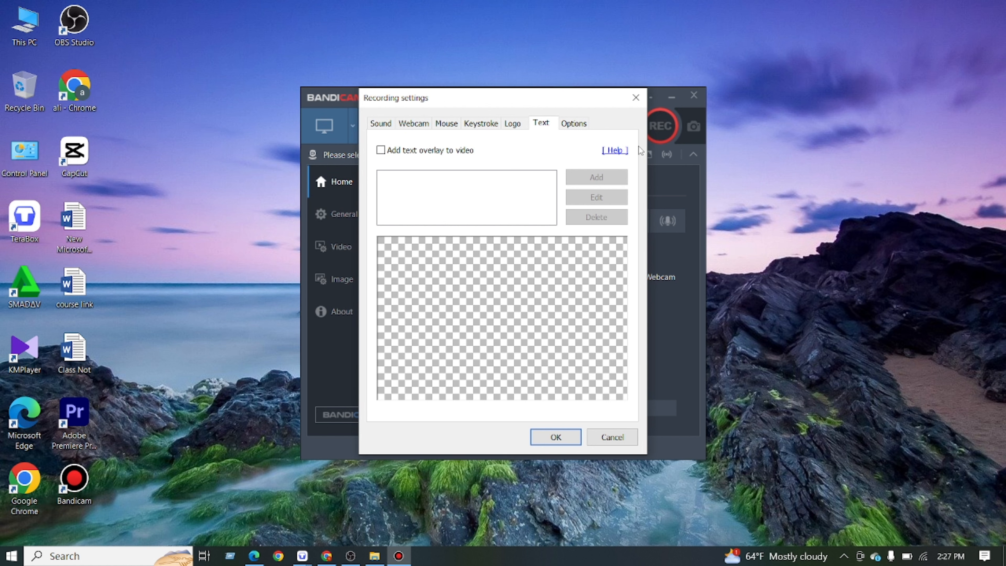
left_click(554, 437)
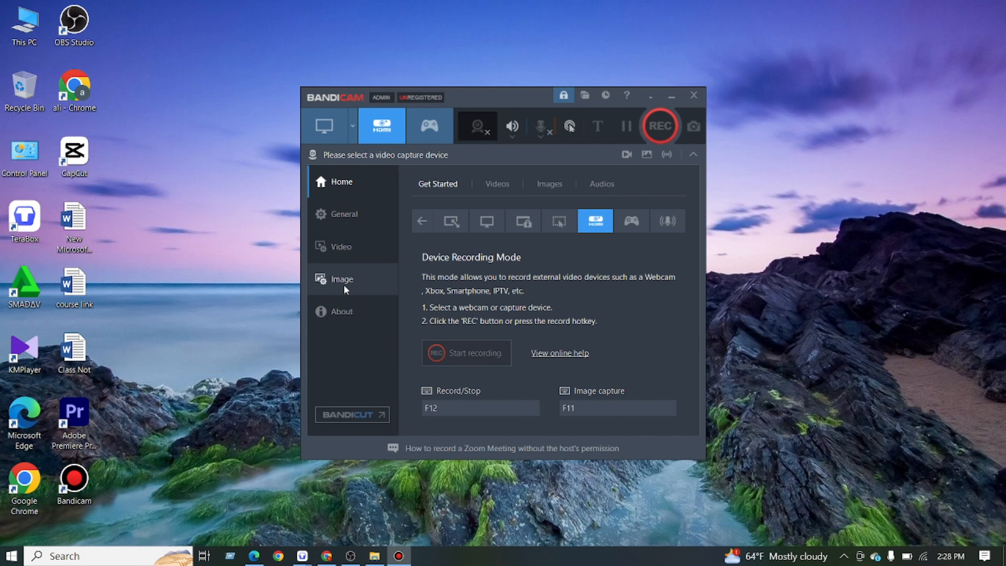
- Look through the image capture and general settings and return to the Home page
left_click(343, 284)
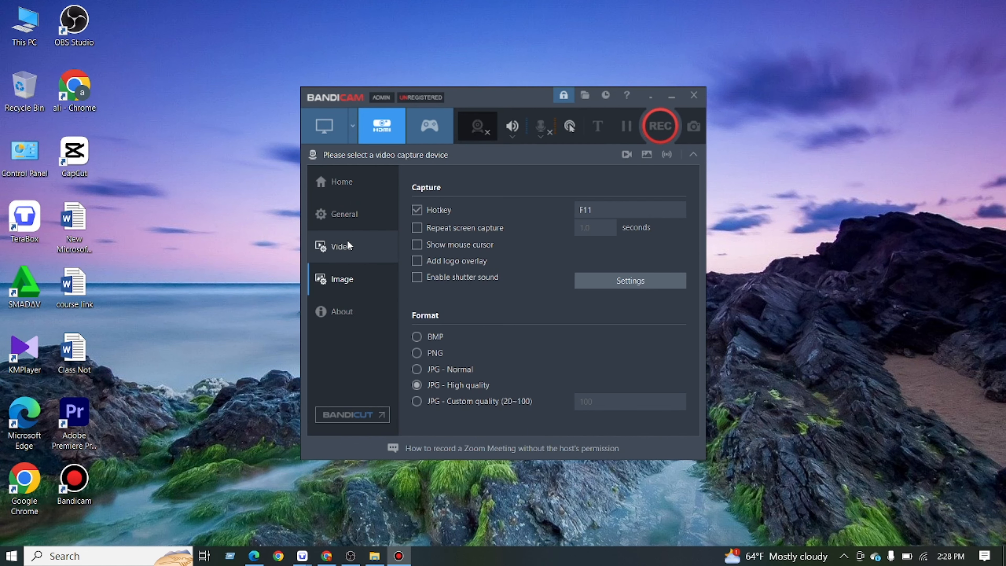
left_click(344, 213)
left_click(350, 182)
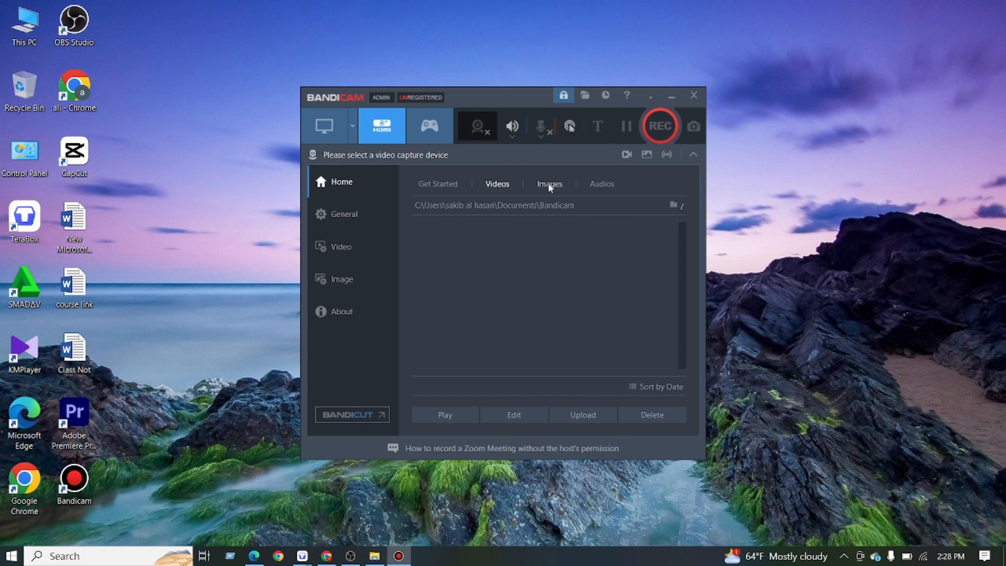
- Open the output folder of the recorded videos in File Explorer and maximize its window
left_click(679, 206)
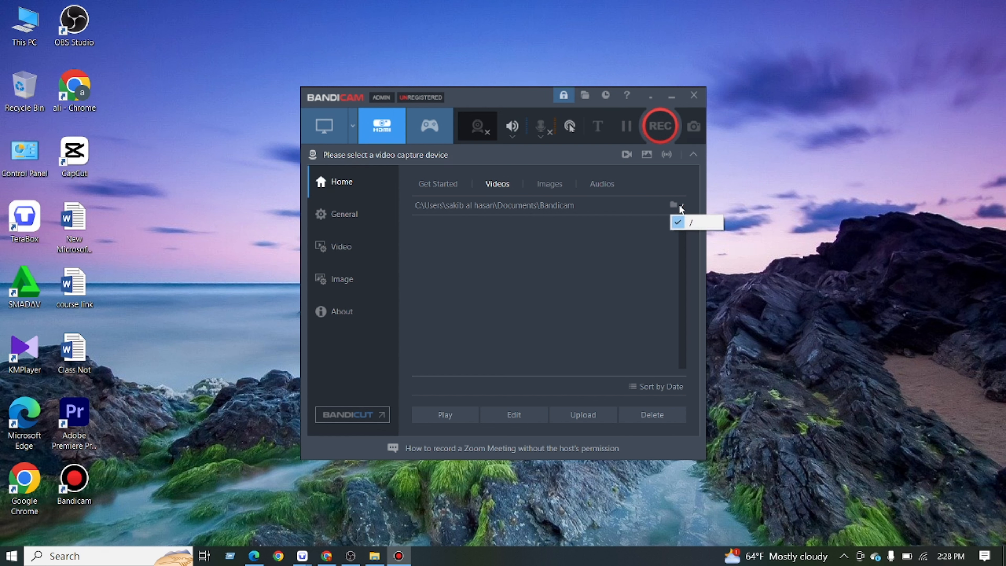
left_click(671, 206)
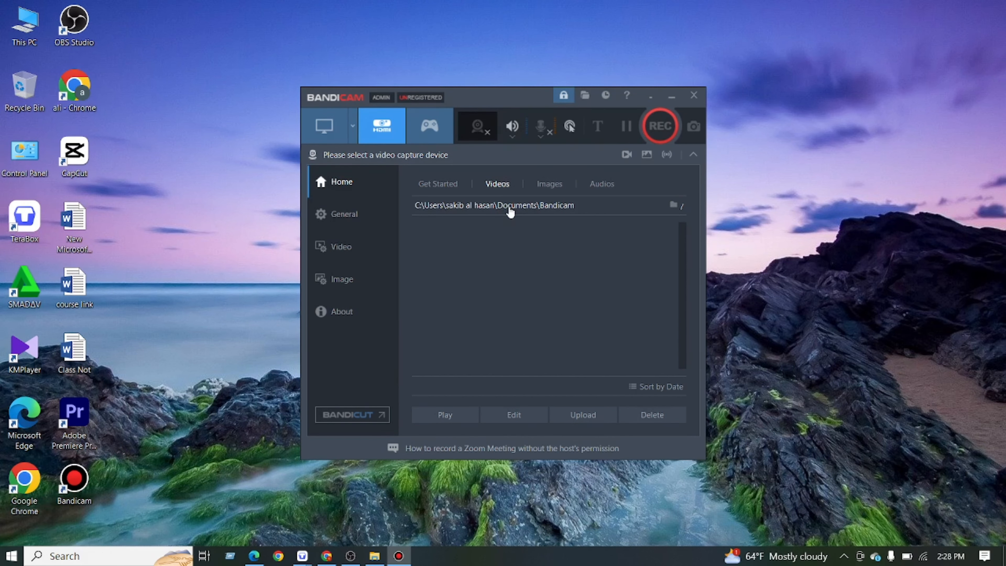
left_click(457, 209)
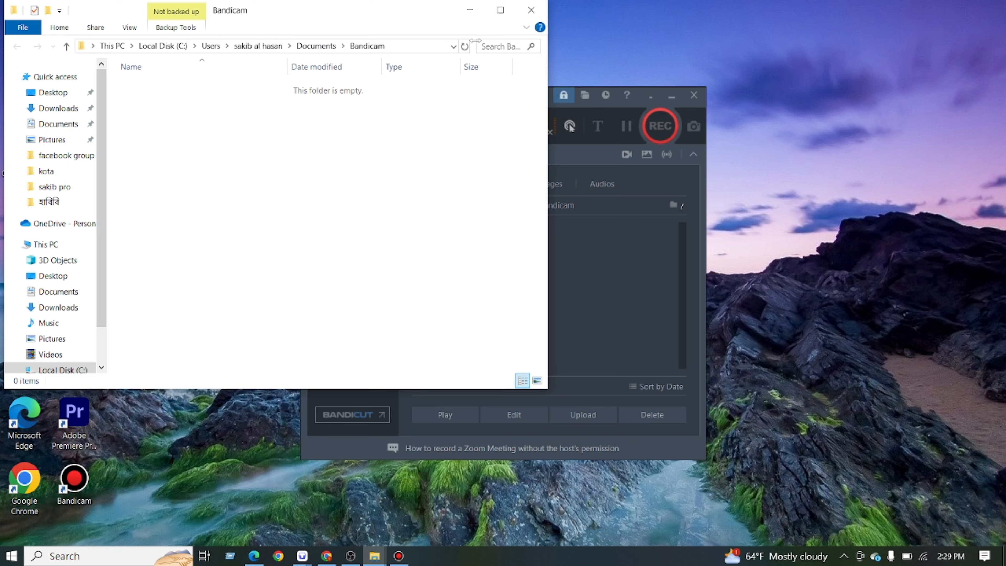
left_click(500, 10)
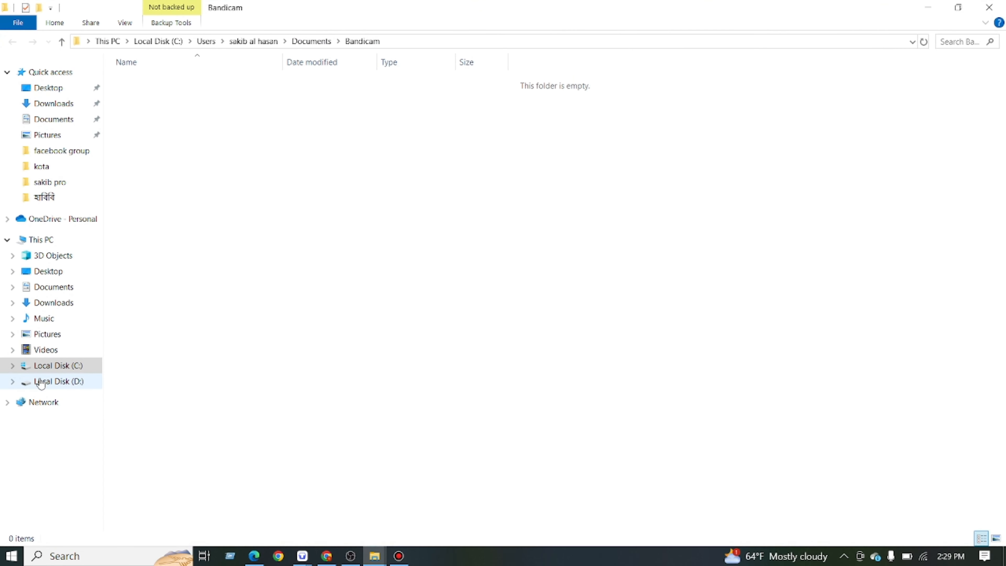
- Browse to Local Disk (D:) and open the OBS folder
left_click(40, 382)
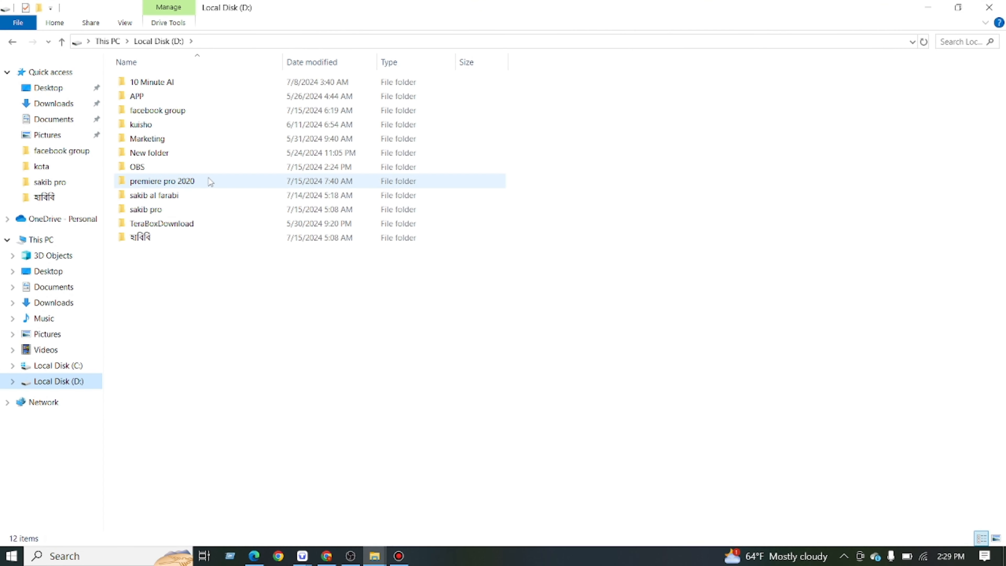
left_click(189, 172)
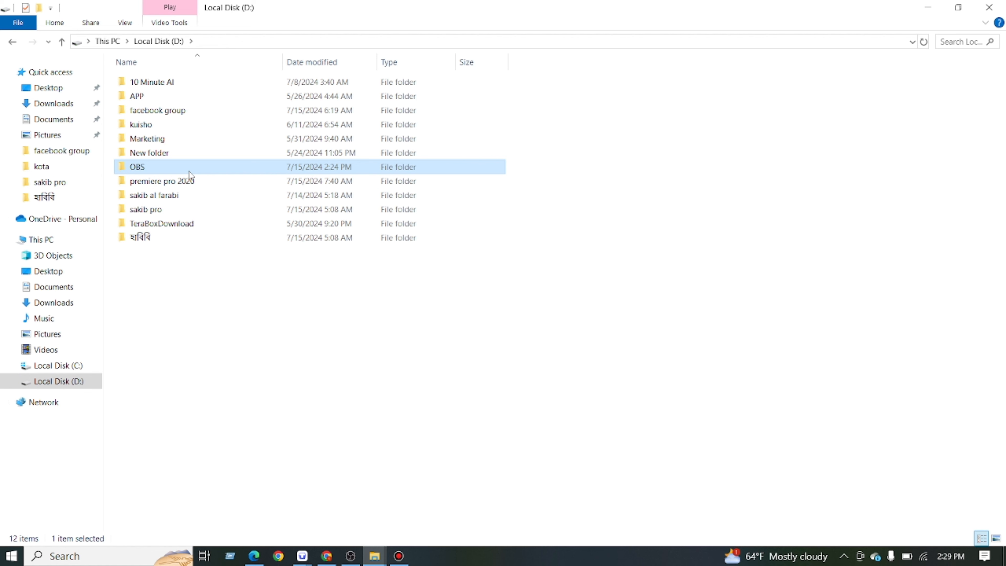
double_click(189, 173)
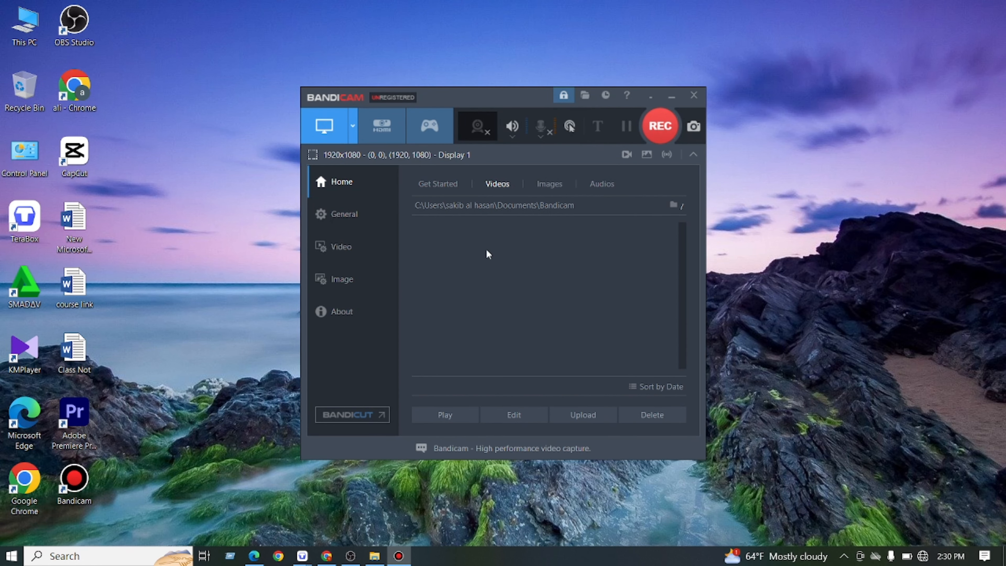
- Examine the available speaker and microphone devices for recording, leaving the current choices in place
left_click(512, 134)
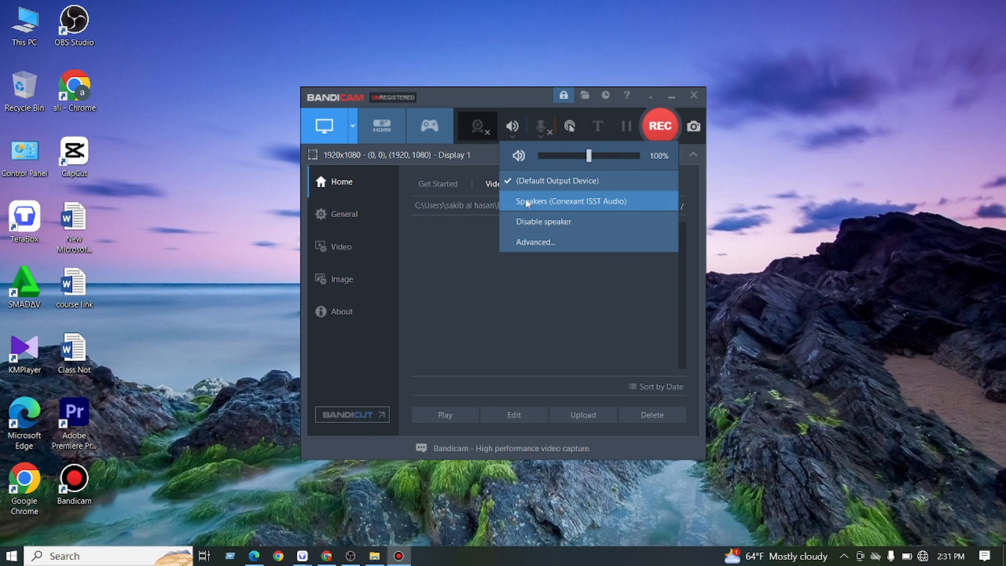
left_click(541, 126)
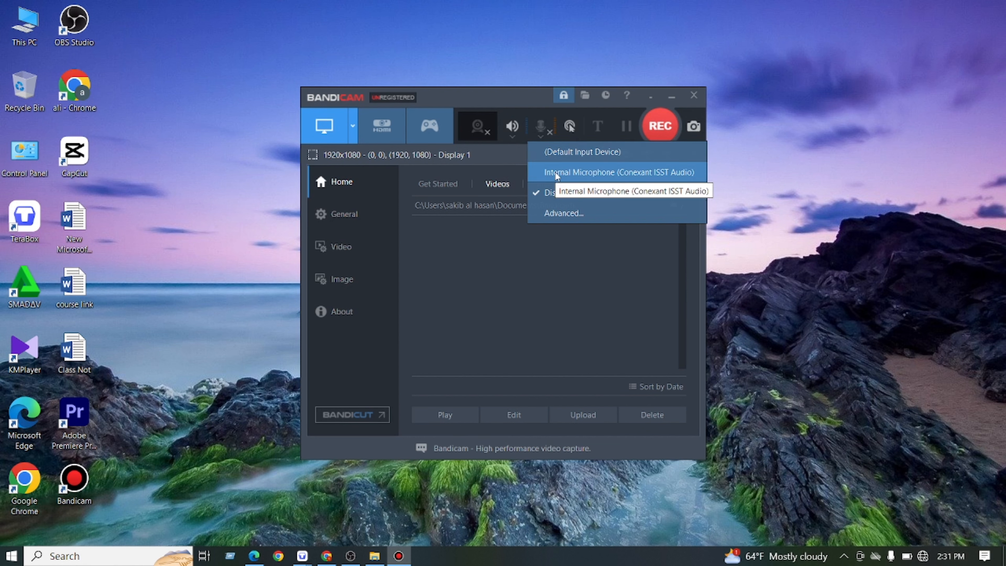
left_click(535, 284)
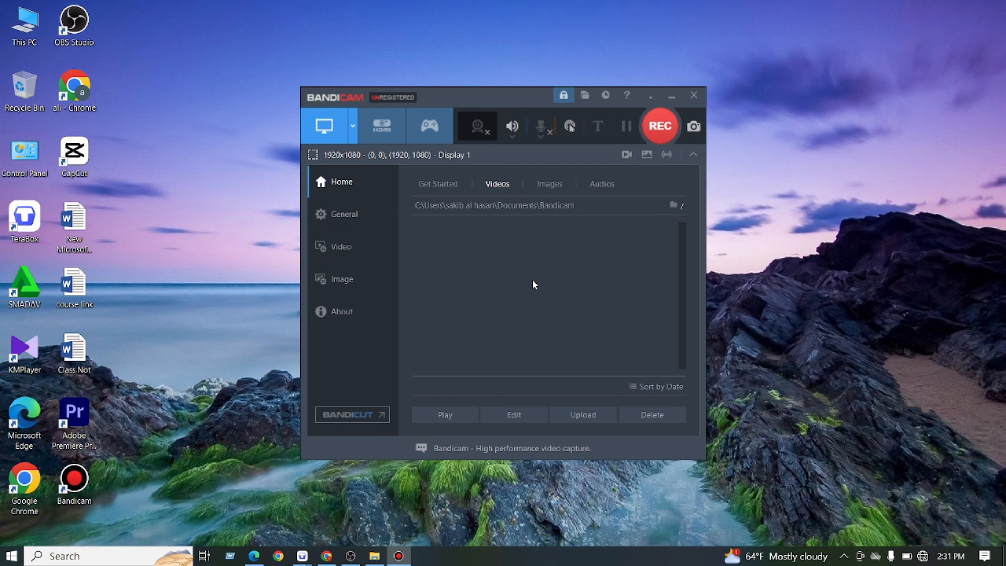